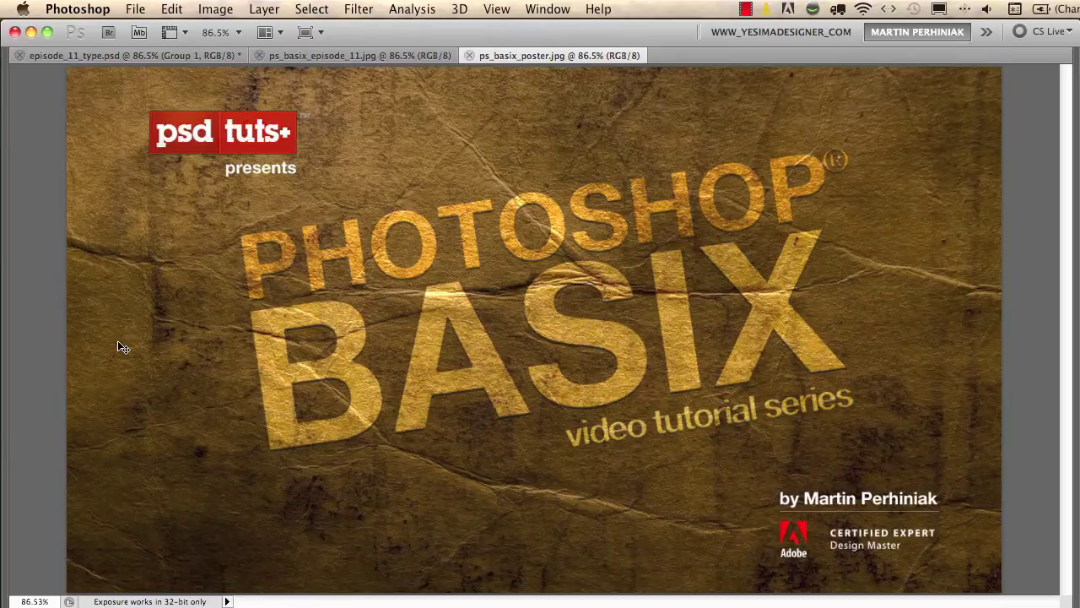
Close ps_basix_poster.jpg and ps_basix_episode_11.jpg, leaving only episode_11_type.psd open
key(super+w)
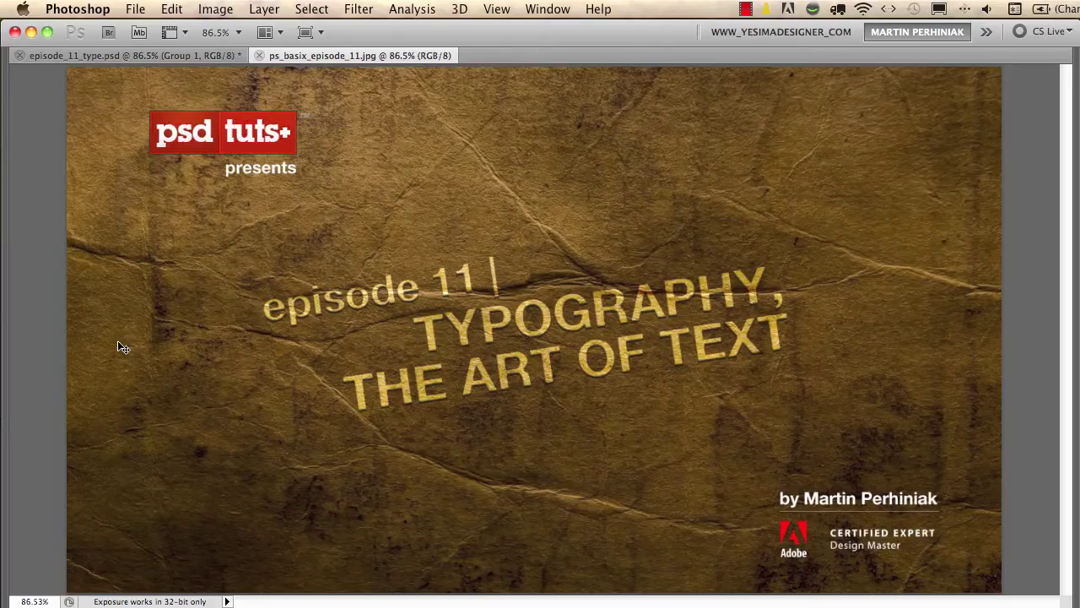
key(super+w)
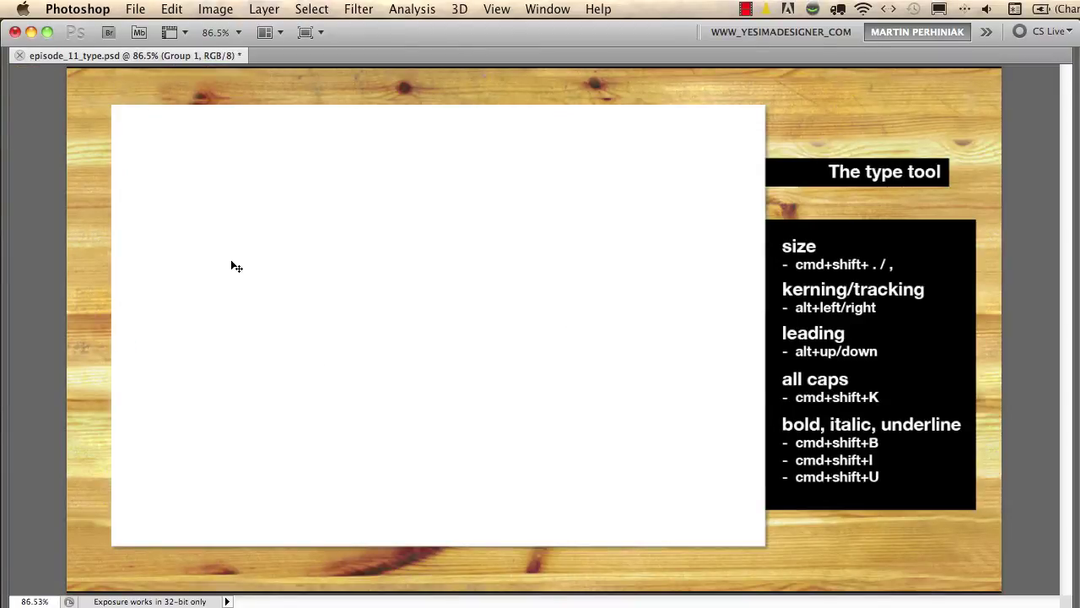
Add a committed 36 pt Myriad Pro type line reading 'psd.tutsplus.com' at the page's top-left
key(t)
key(Tab)
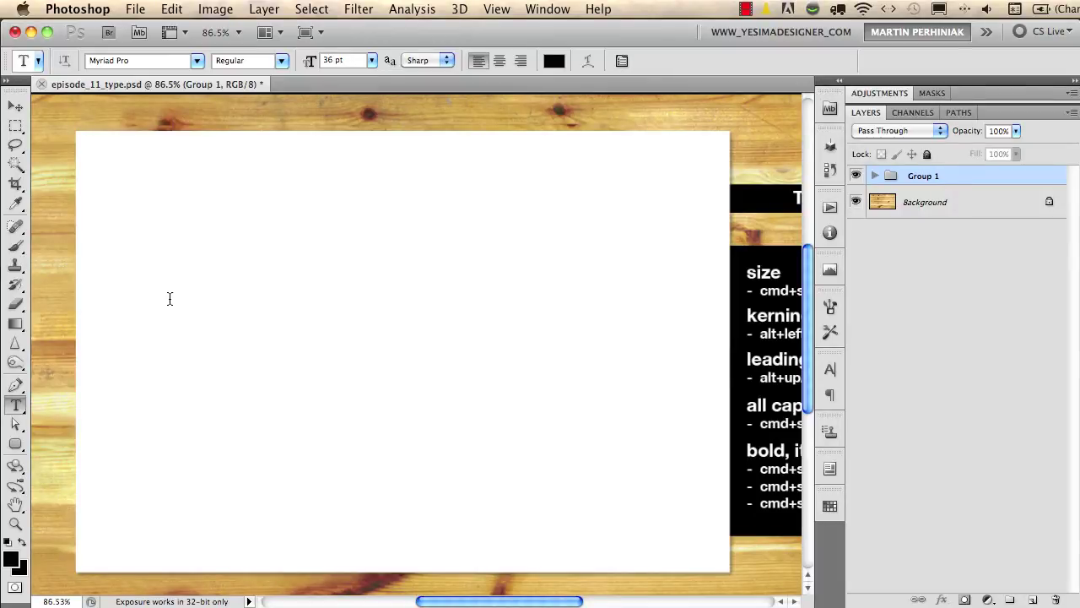
click(159, 210)
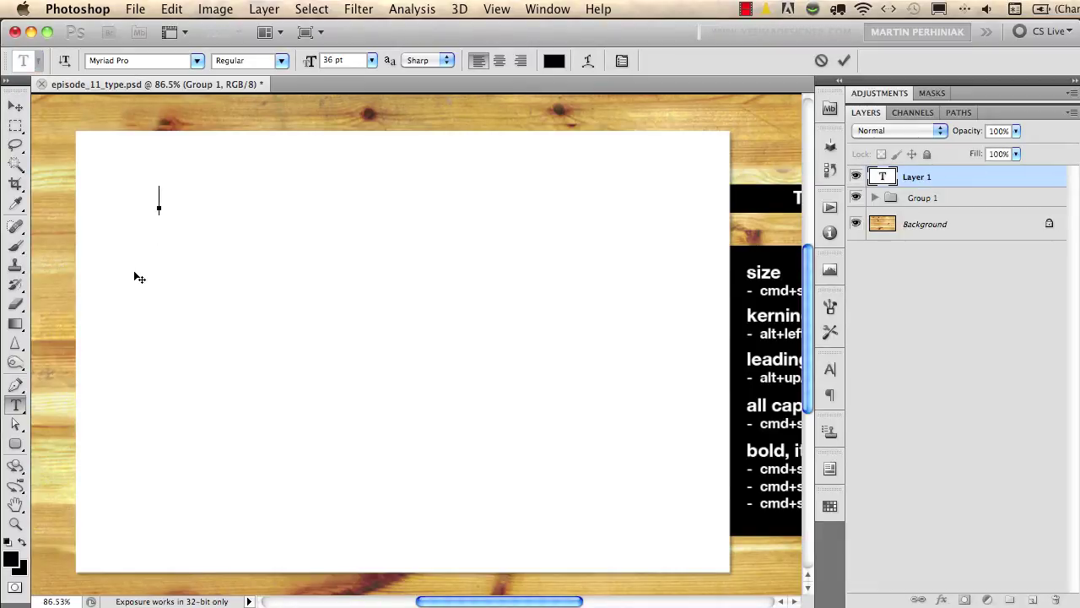
text(psd.tutsplus.com)
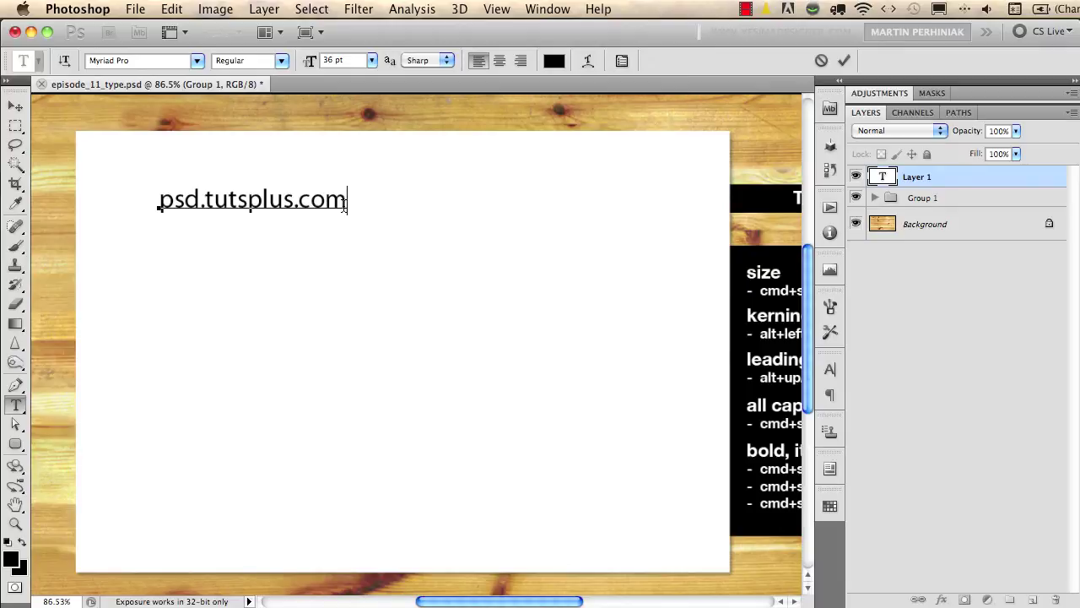
key(Return)
key(super+Return)
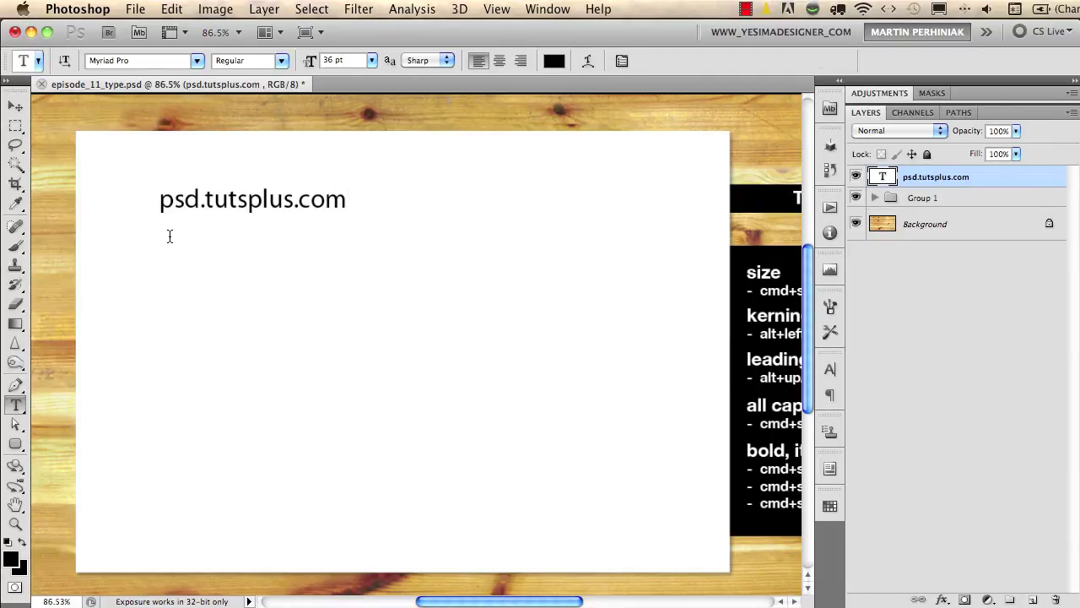
Draw a paragraph box, type 'I'm typing now in a text box', and widen it to one line
drag(159, 237, 362, 522)
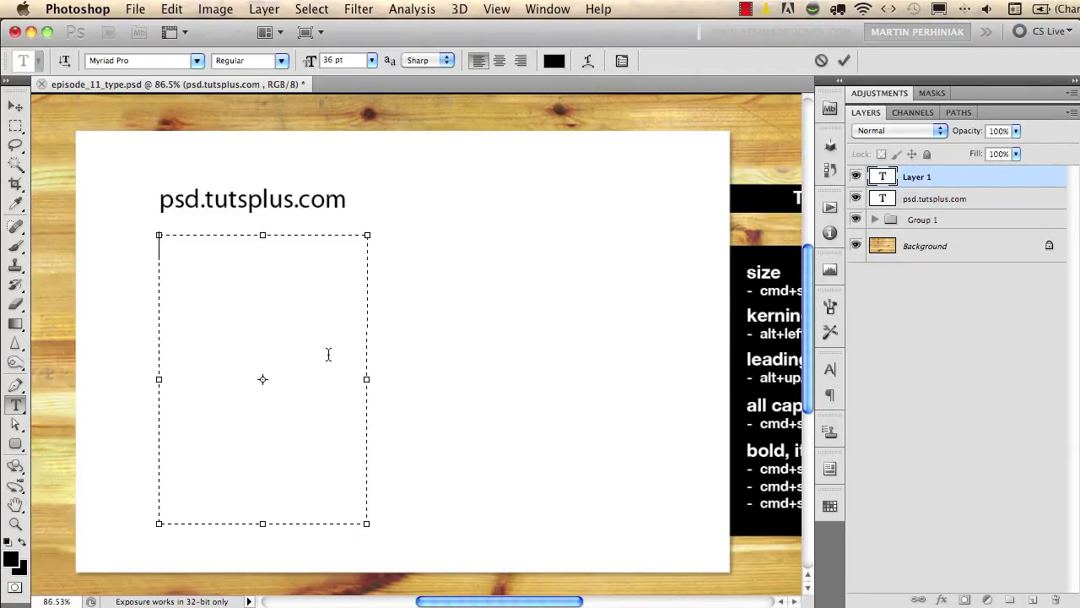
text(I'm typ)
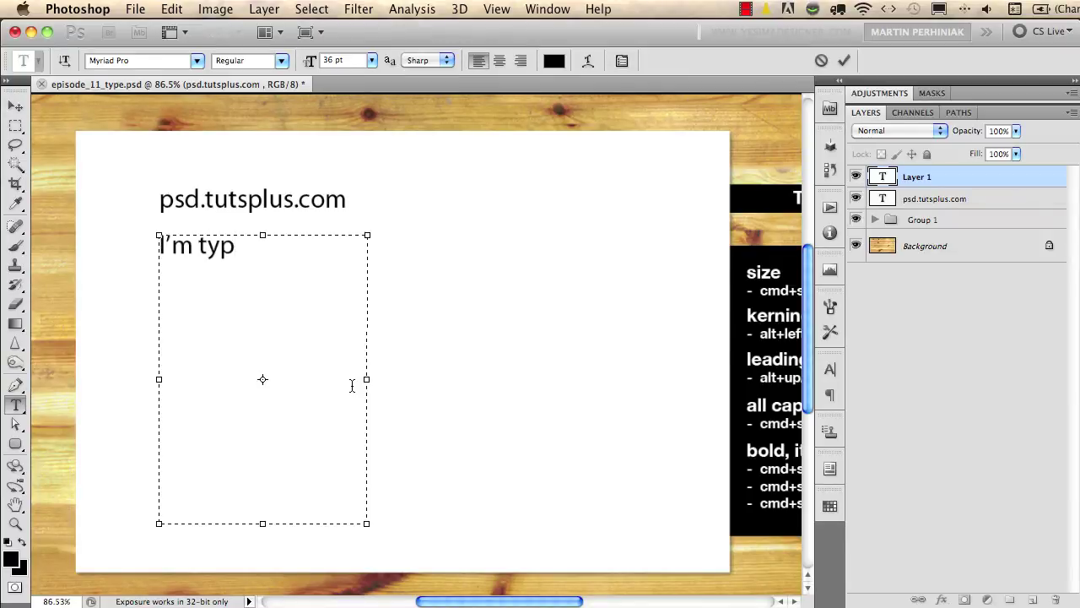
text(ing now )
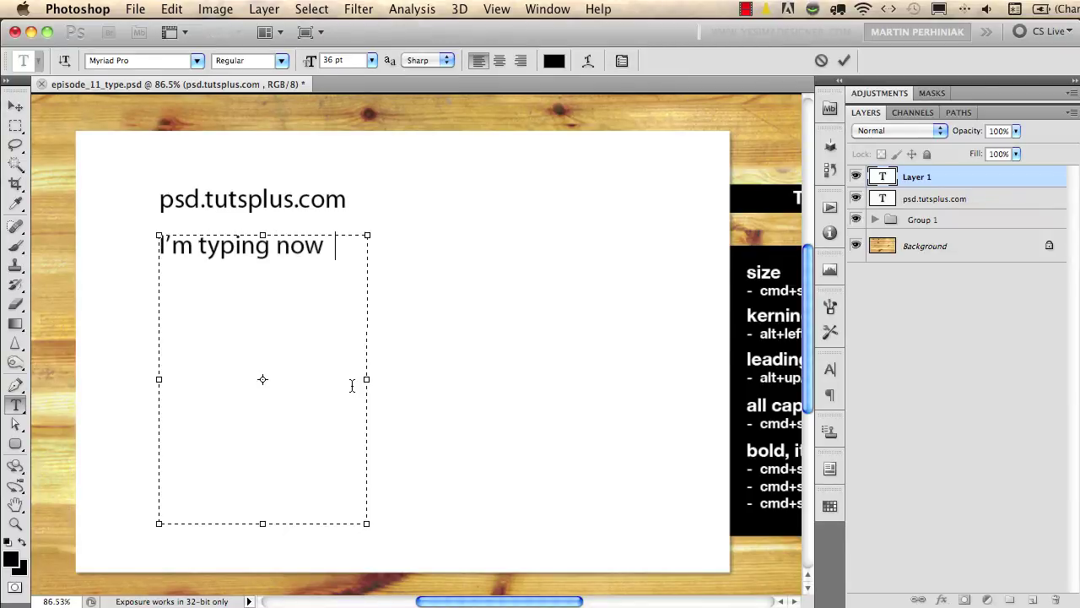
text(in a text box)
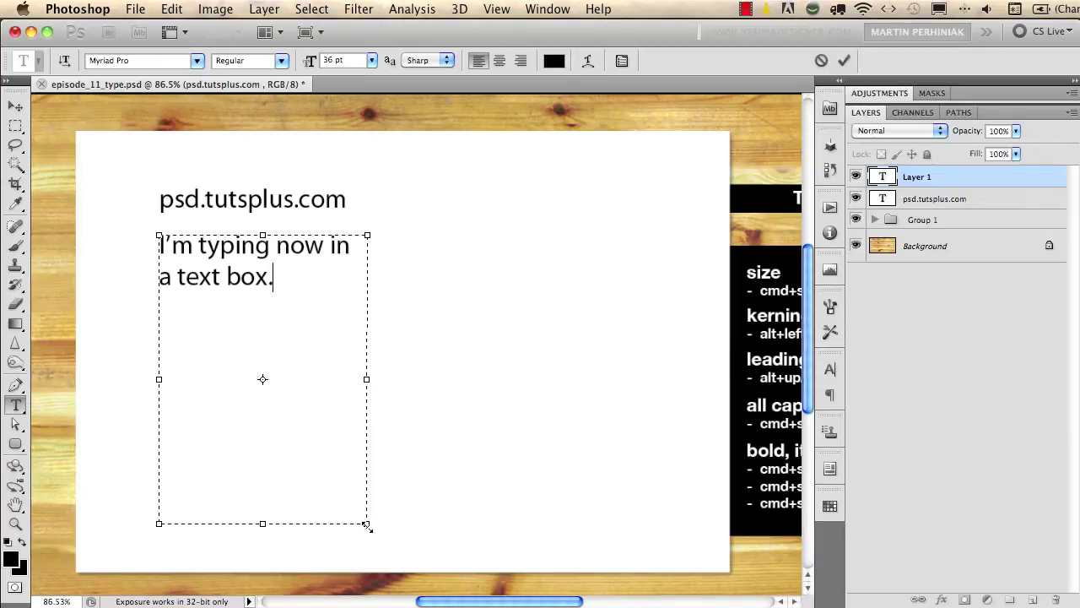
drag(365, 525, 495, 428)
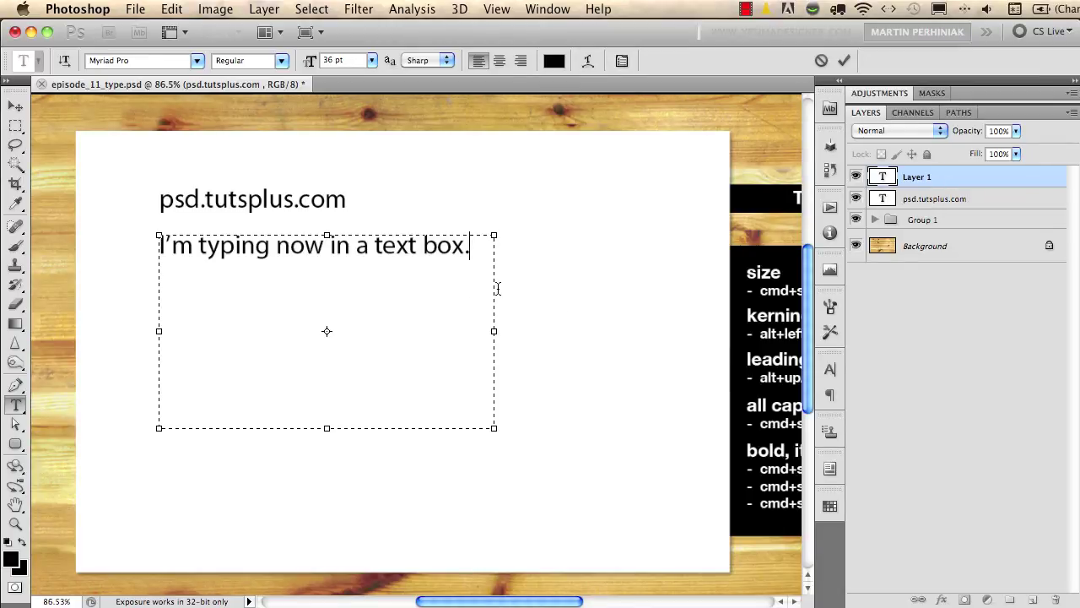
Commit the paragraph text, then select all text on the psd.tutsplus.com layer for editing
click(844, 60)
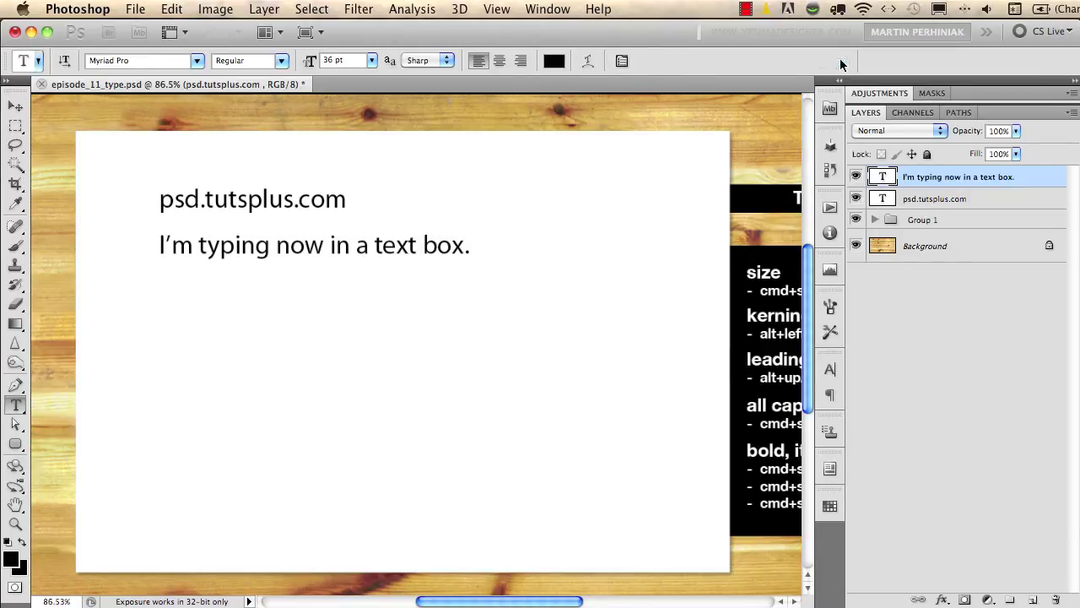
click(866, 204)
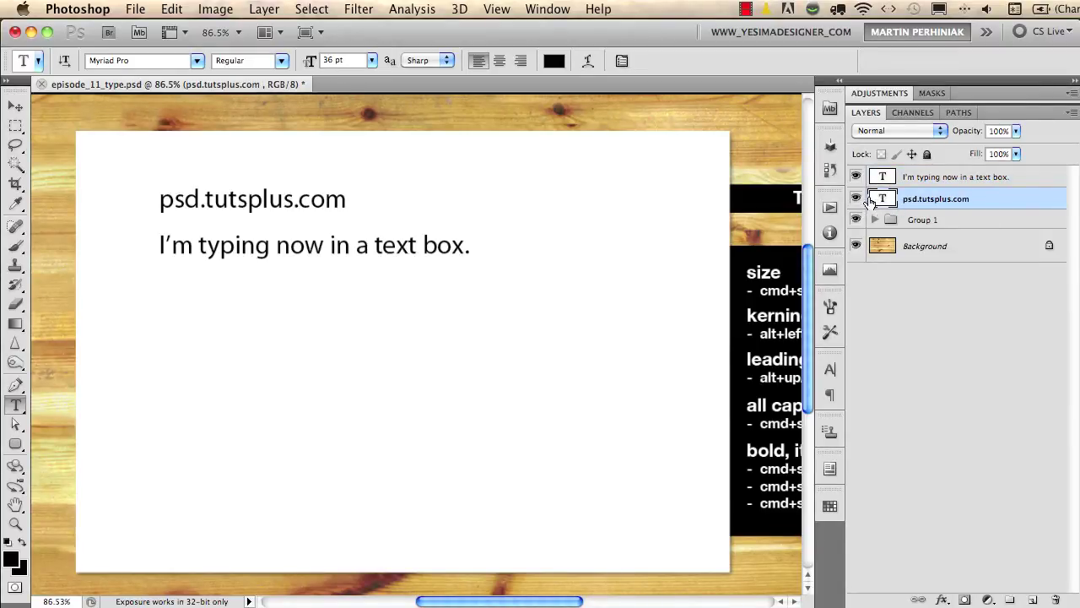
click(880, 178)
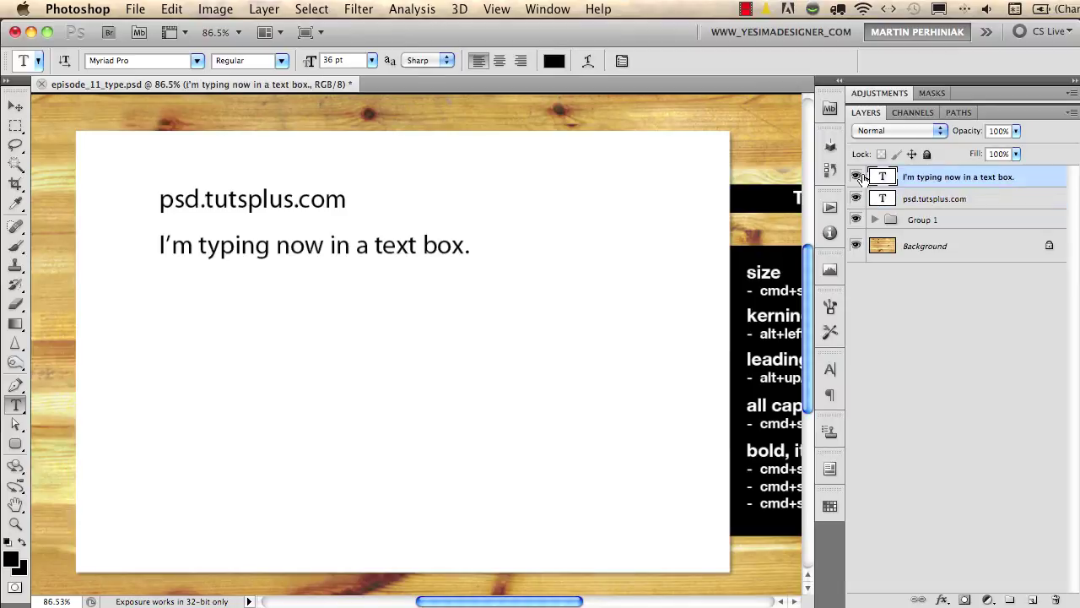
click(884, 202)
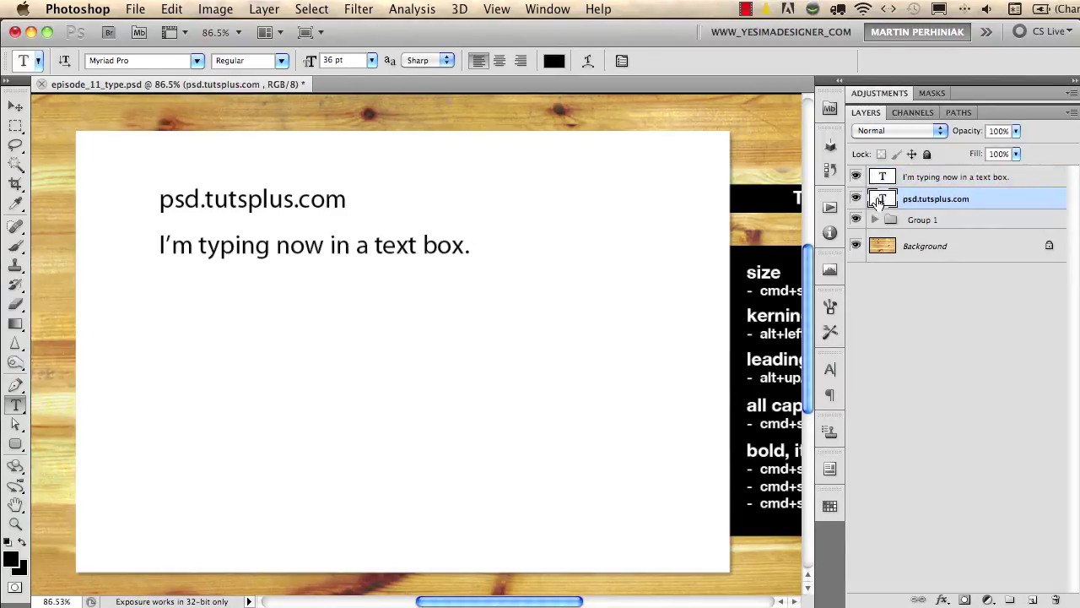
double_click(882, 201)
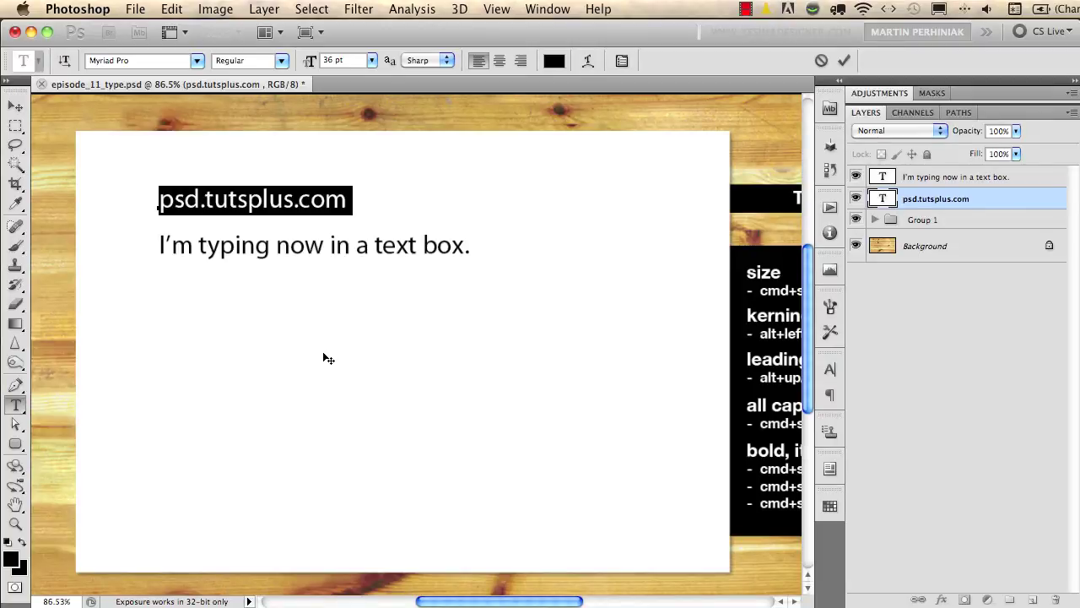
Set the heading to 38 pt, briefly trying all caps and turning it back off
key(super+shift+period)
key(super+shift+period)
key(super+shift+period)
key(super+shift+period)
key(super+shift+period)
key(super+shift+period)
key(super+shift+period)
key(super+shift+period)
key(super+shift+period)
key(super+shift+period)
key(super+shift+period)
key(super+shift+period)
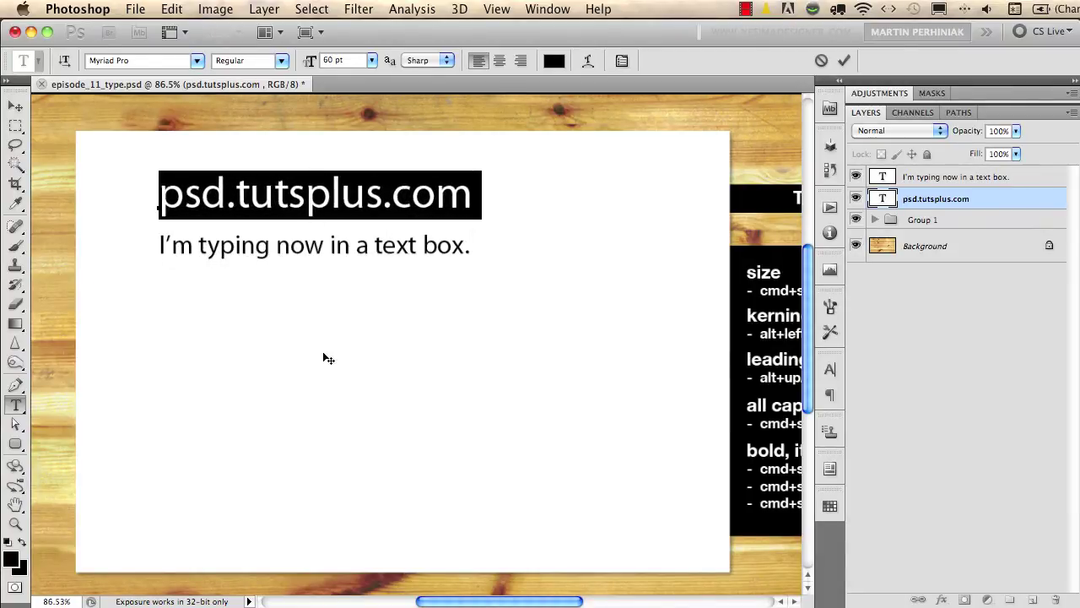
key(super+shift+comma)
key(super+shift+comma)
key(super+shift+comma)
key(super+shift+comma)
key(super+shift+comma)
key(super+shift+comma)
key(super+shift+comma)
key(super+shift+comma)
key(super+shift+comma)
key(super+shift+comma)
key(super+shift+comma)
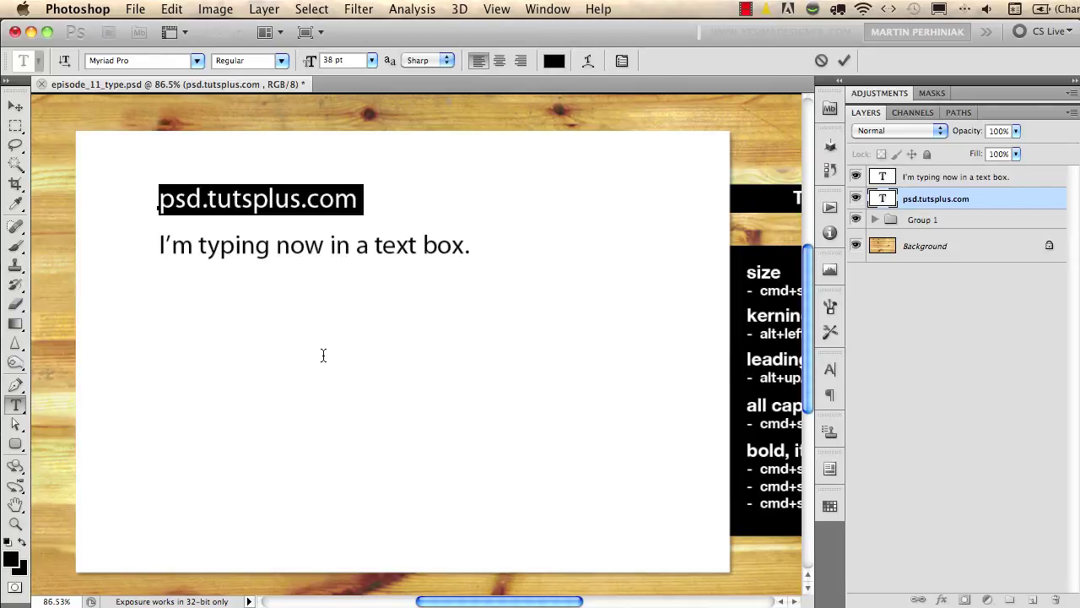
key(super+shift+k)
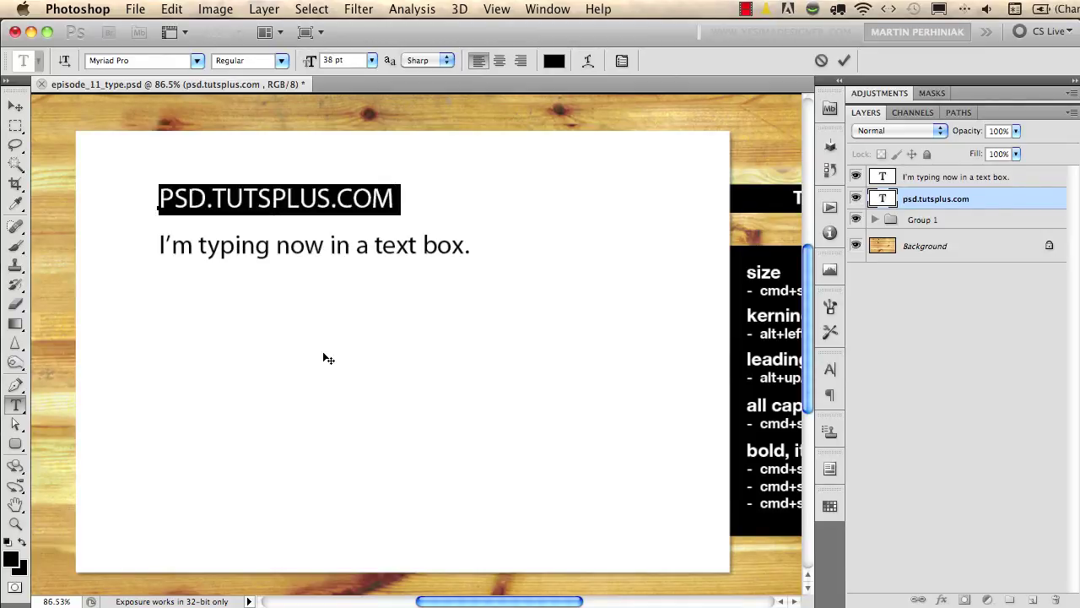
key(super+shift+k)
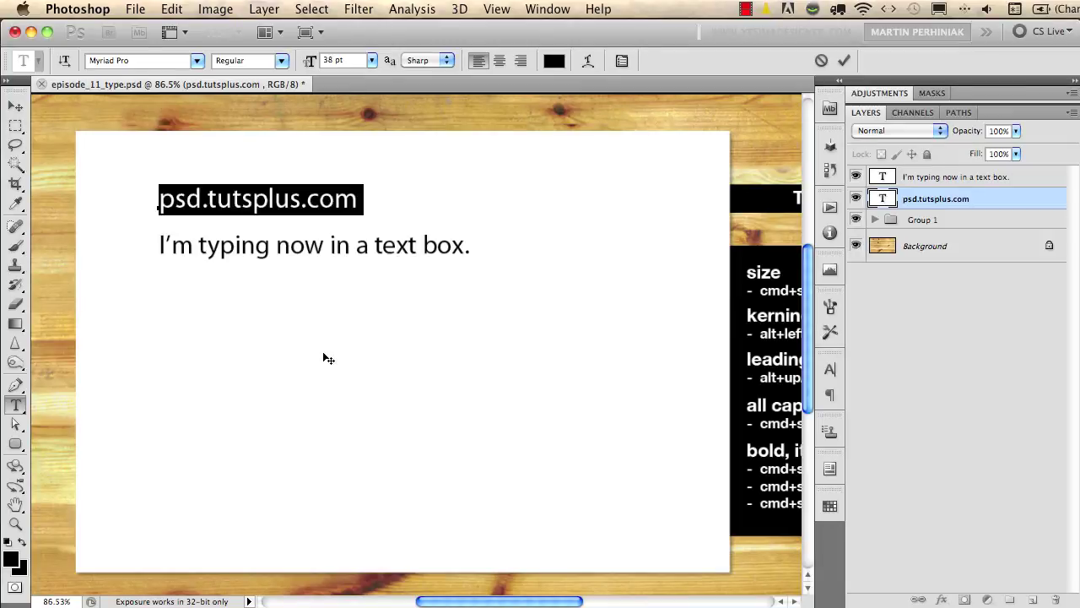
Make the heading bold, italic and underlined, then commit the formatting
key(super+shift+b)
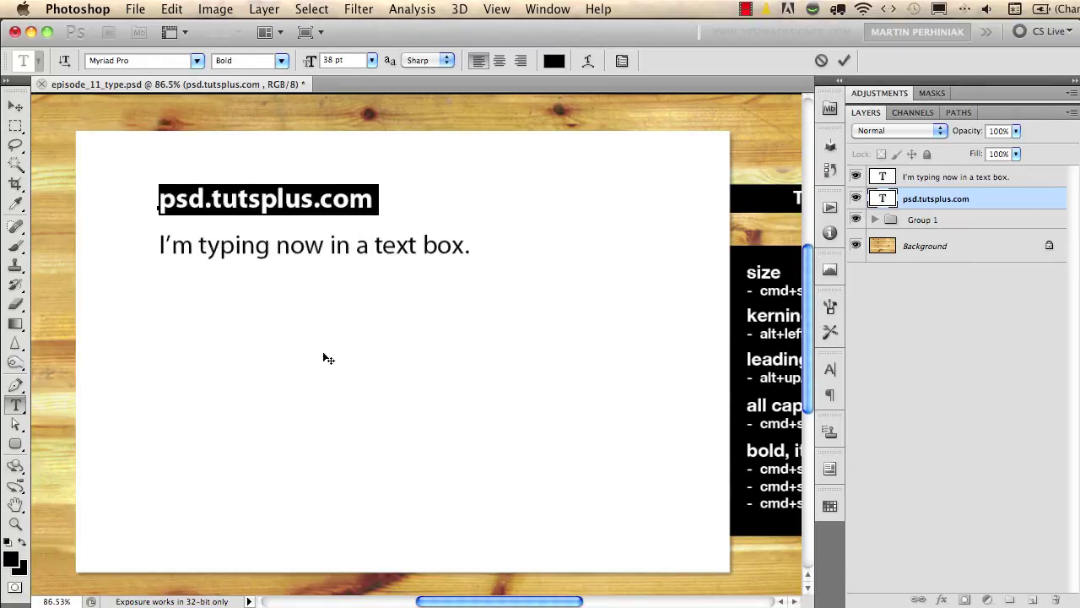
key(super+shift+i)
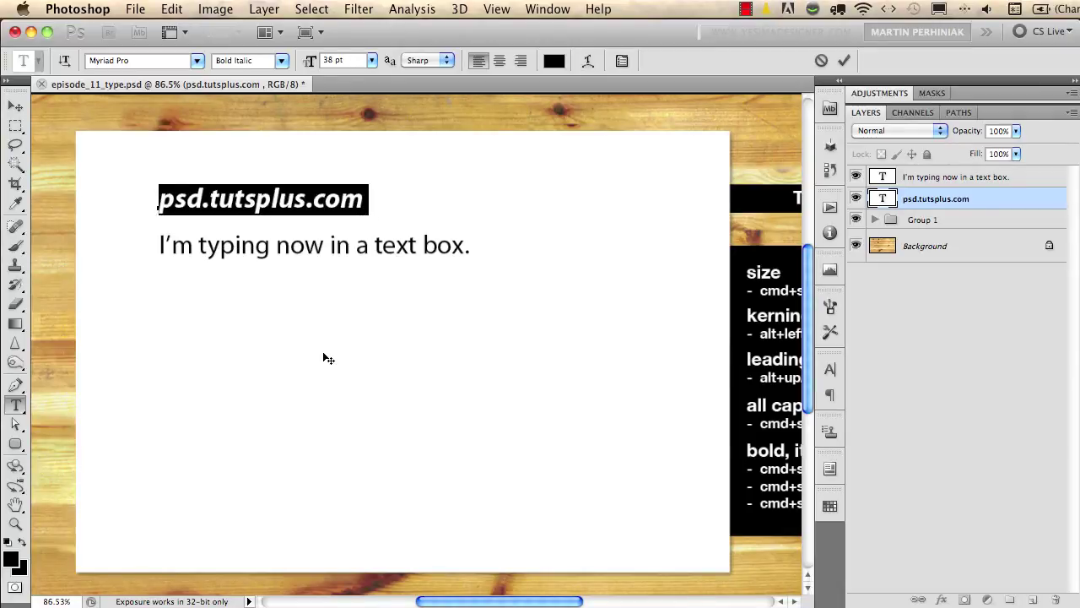
key(super+shift+u)
key(super+Return)
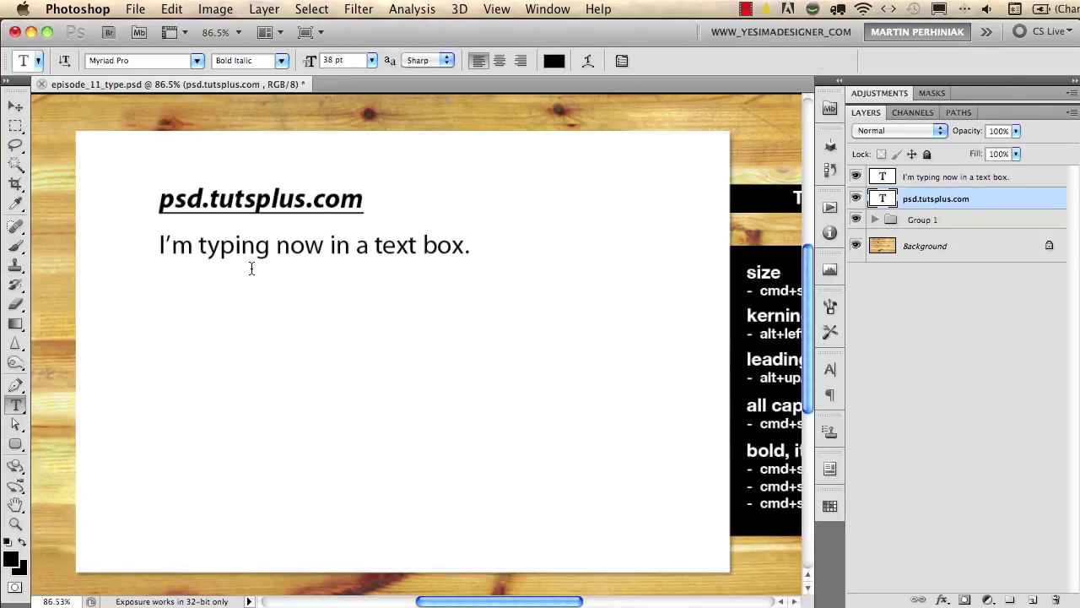
click(388, 246)
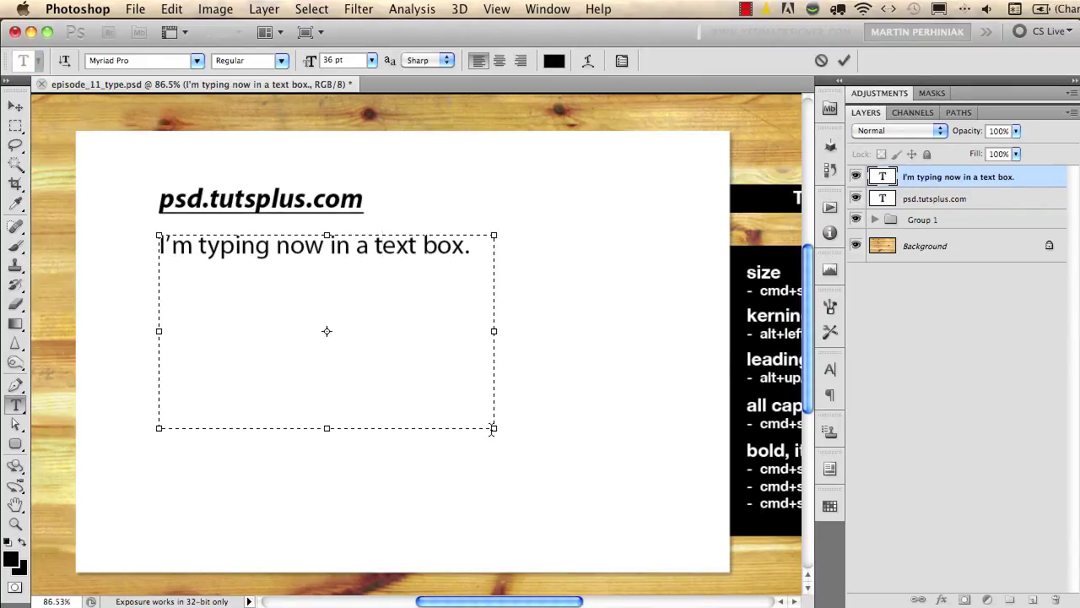
drag(494, 428, 350, 443)
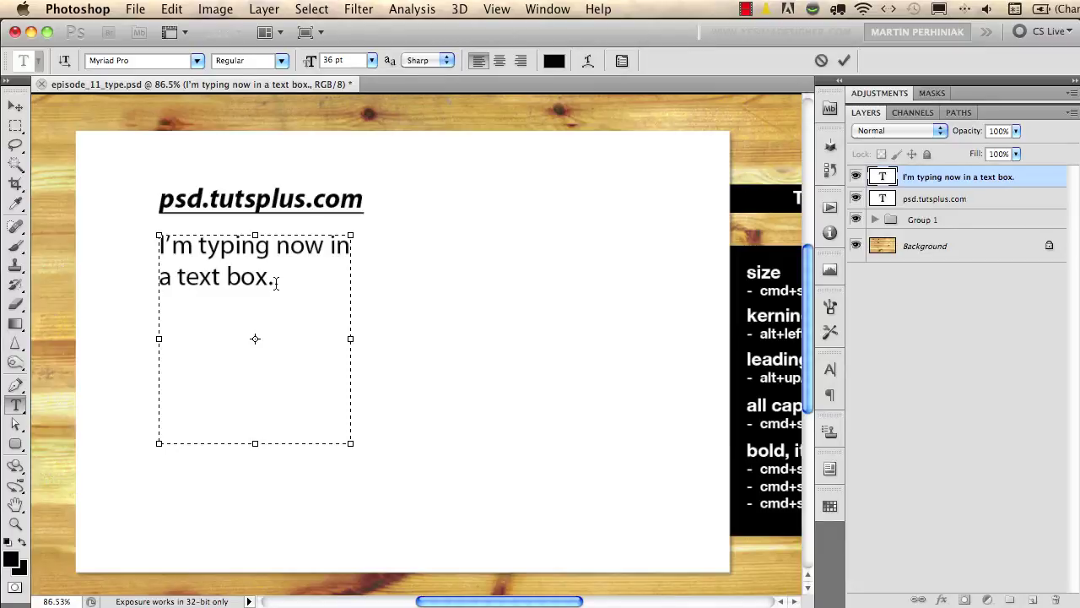
drag(281, 280, 124, 242)
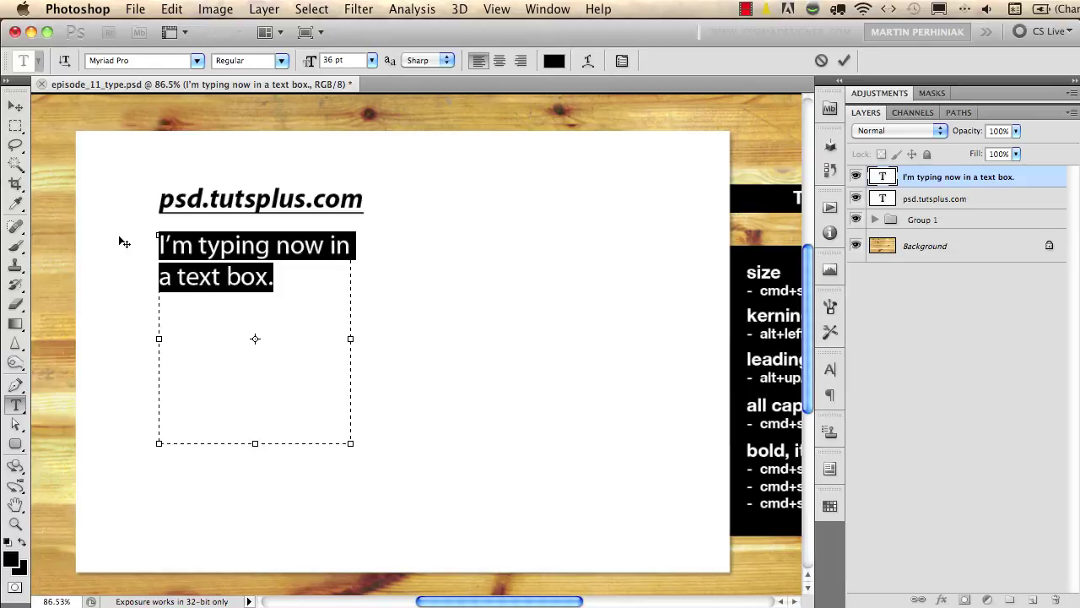
key(alt+Down)
key(alt+Down)
key(alt+Down)
key(alt+Down)
key(alt+Down)
key(alt+Down)
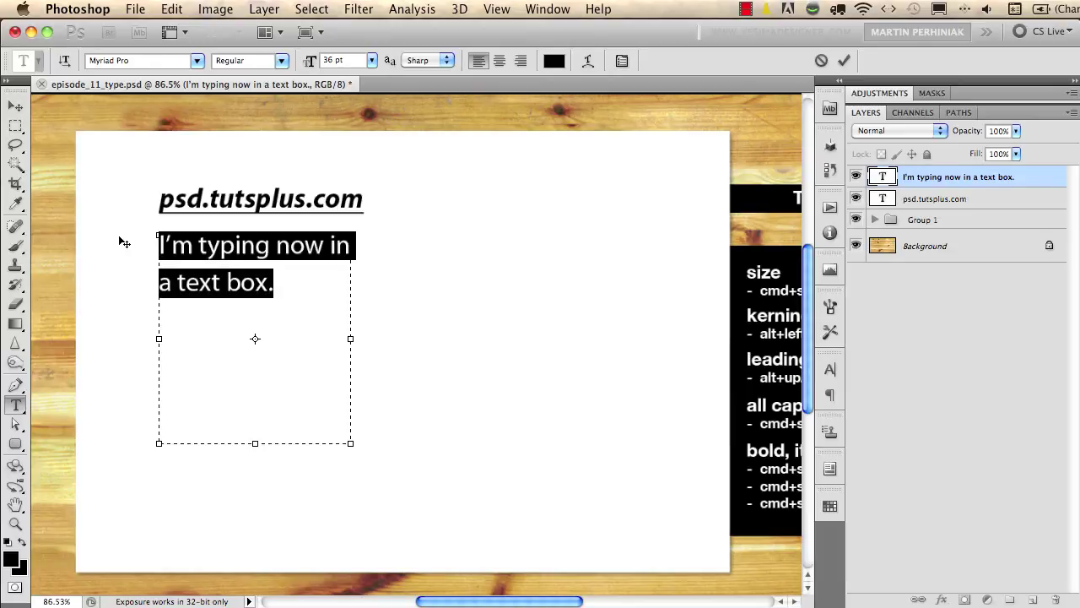
key(alt+Up)
key(alt+Up)
key(alt+Up)
key(alt+Up)
key(alt+Up)
key(alt+Up)
key(alt+Up)
key(alt+Up)
key(alt+Up)
key(alt+Up)
key(alt+Up)
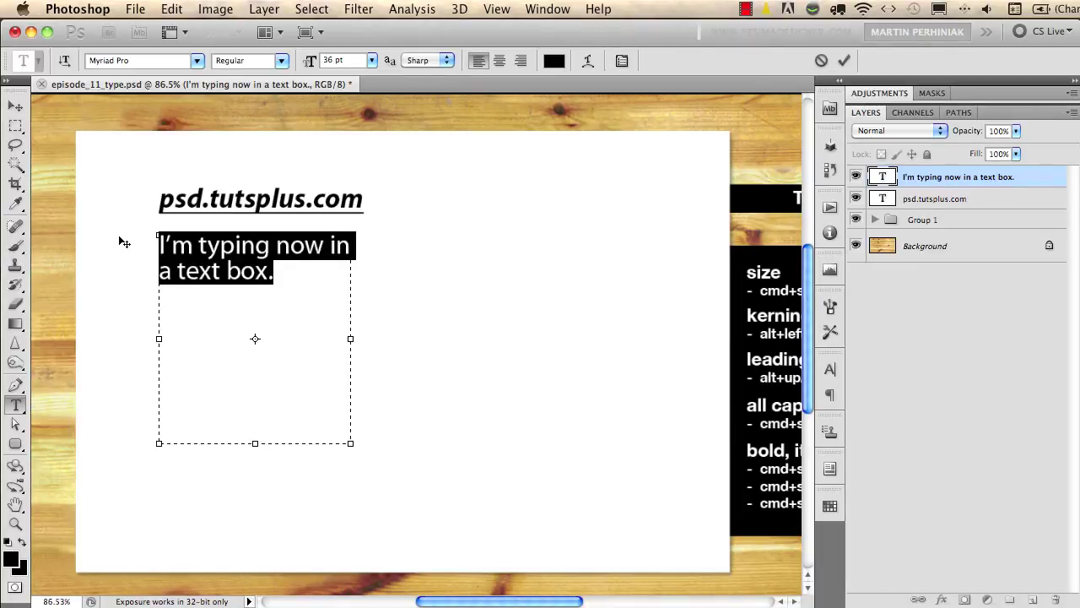
key(alt+Down)
key(alt+Down)
key(alt+Down)
key(alt+Down)
key(alt+Up)
key(alt+Up)
key(alt+Up)
key(alt+Up)
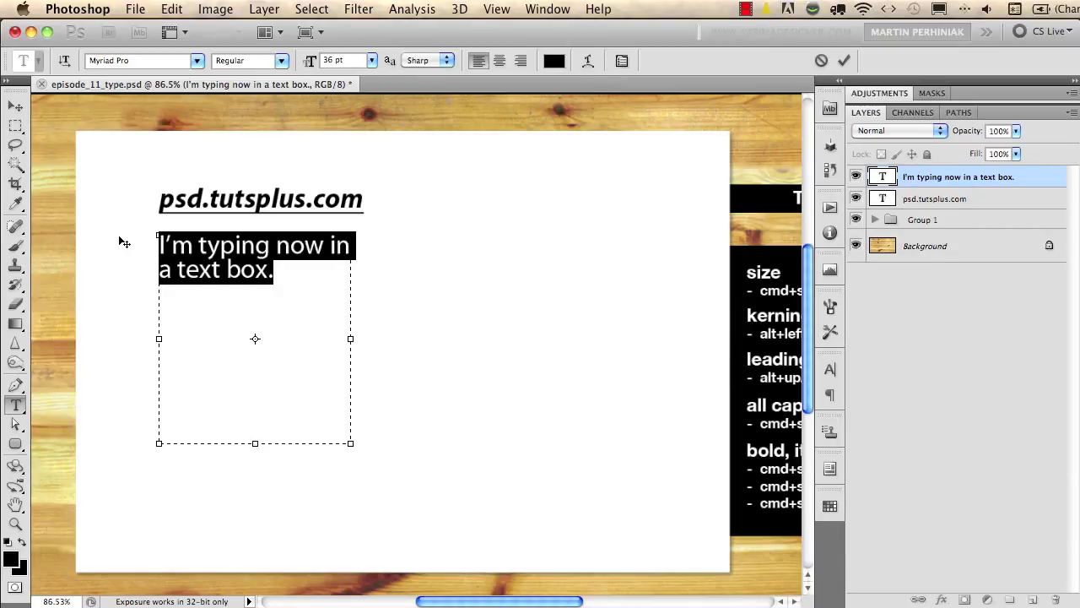
key(alt+Down)
key(alt+Down)
key(alt+Down)
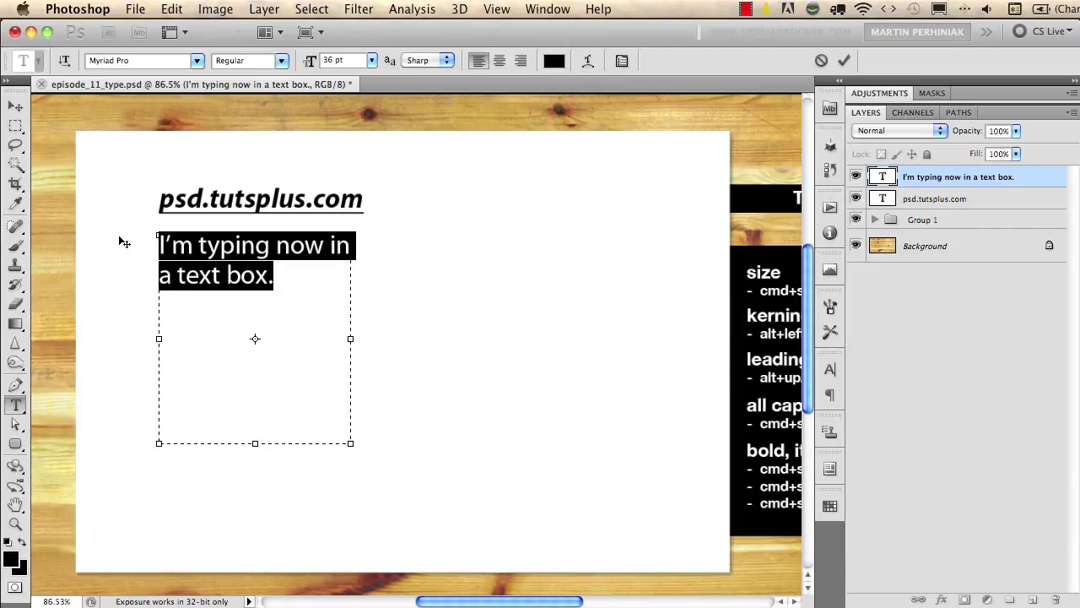
key(alt+Down)
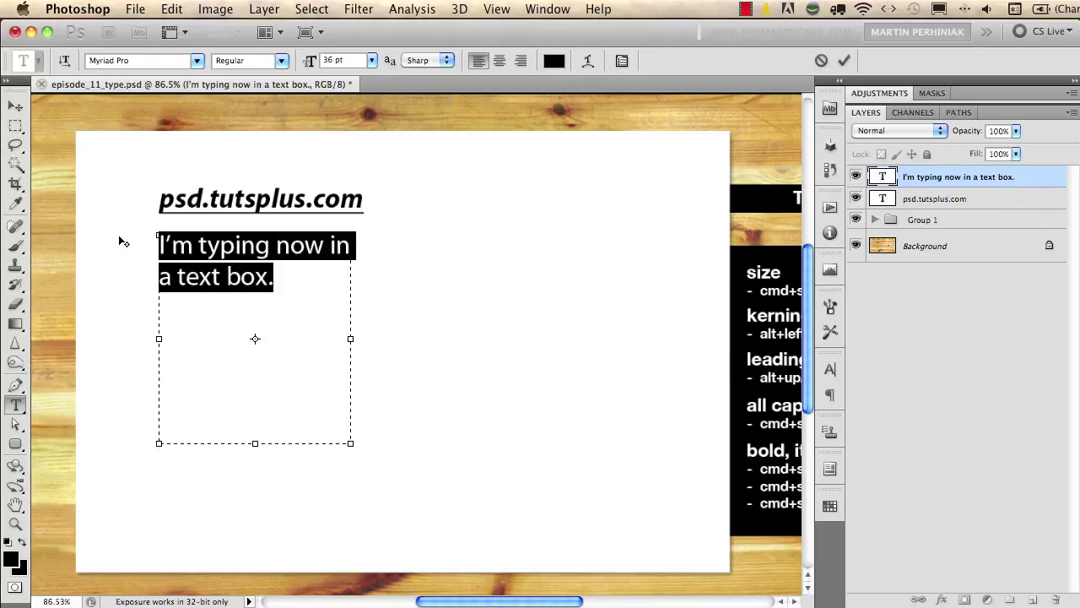
Adjust the paragraph's tracking up two steps and back one, then commit the text box
key(alt+Right)
key(alt+Right)
key(alt+Right)
key(alt+Right)
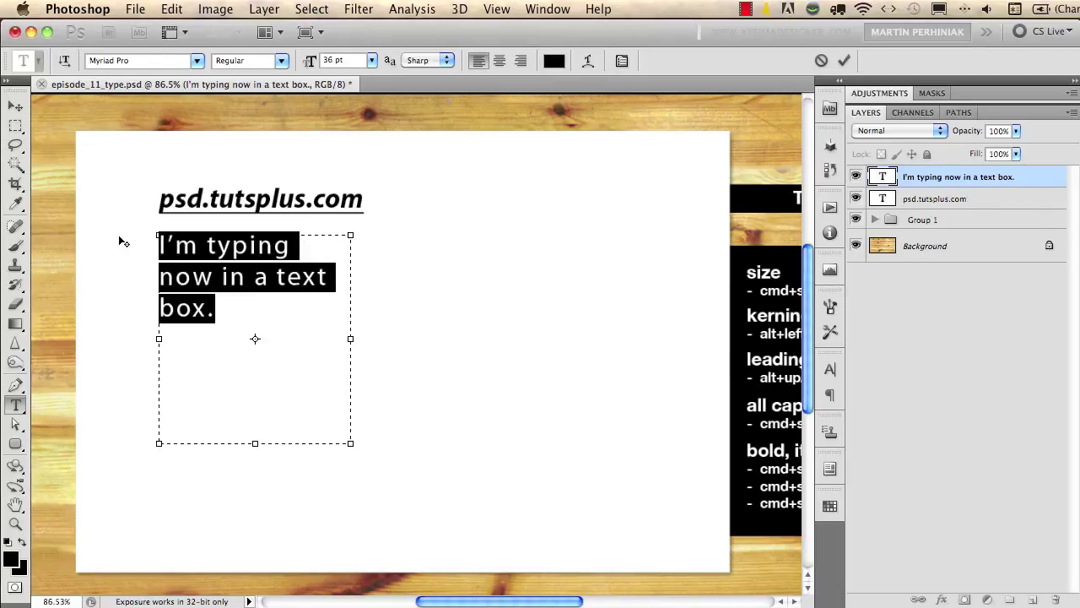
key(alt+Right)
key(alt+Right)
key(alt+Left)
key(alt+Left)
key(alt+Left)
key(alt+Left)
key(alt+Left)
key(alt+Left)
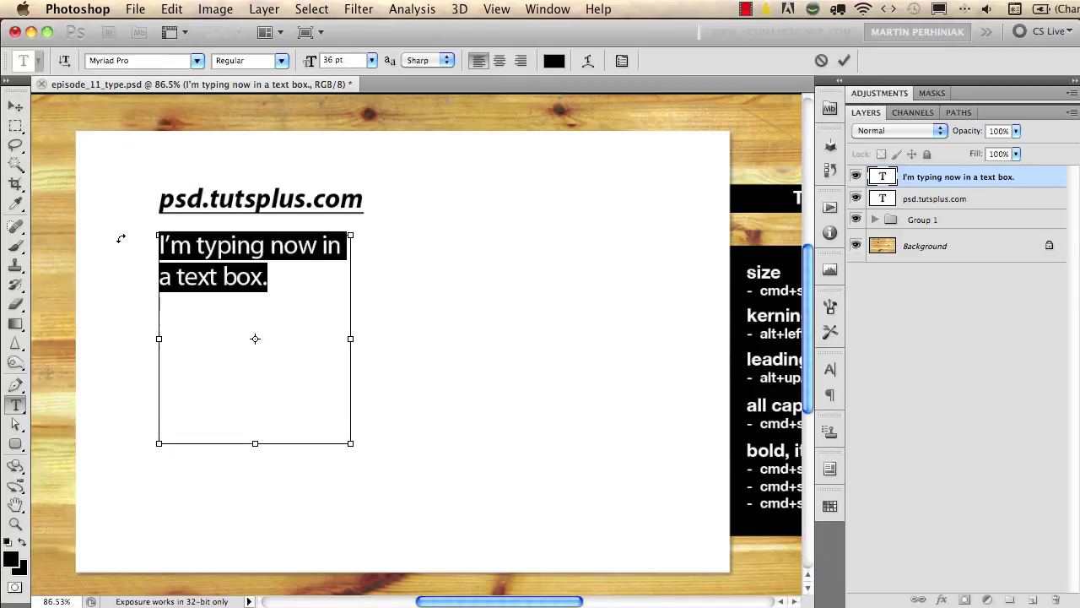
key(super+Return)
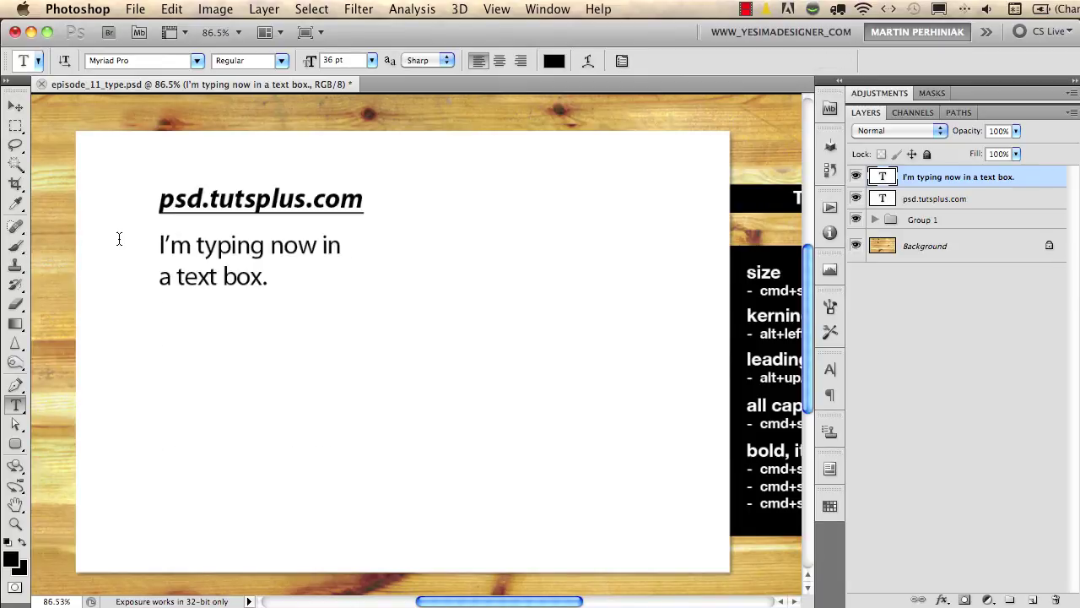
Select the whole heading and make it PSD.TUTSPLUS.COM in upright bold capitals without underline
click(227, 207)
key(super+a)
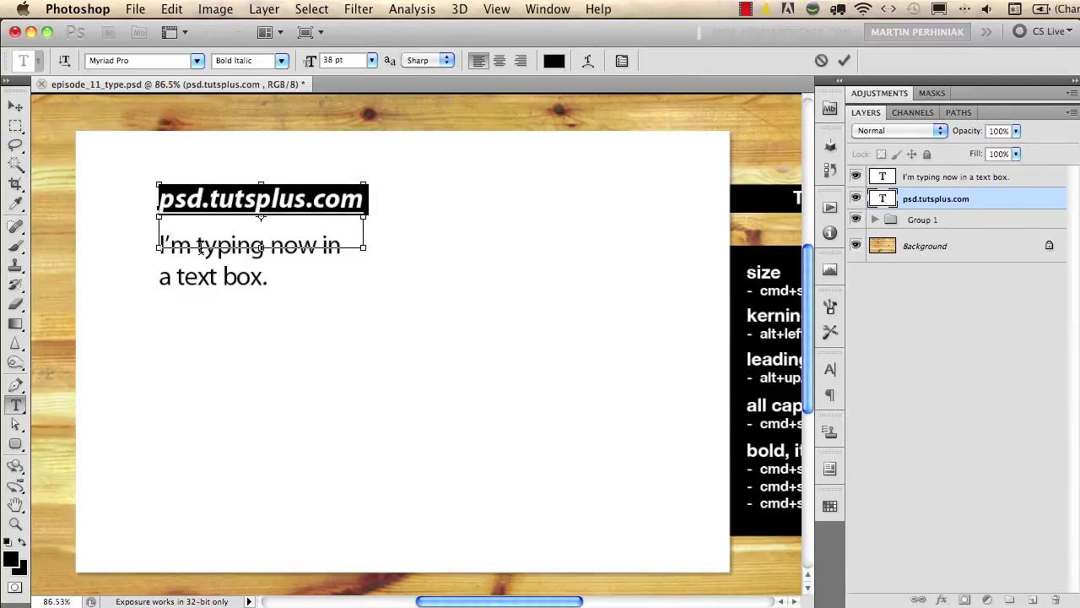
key(super+shift+k)
key(super+h)
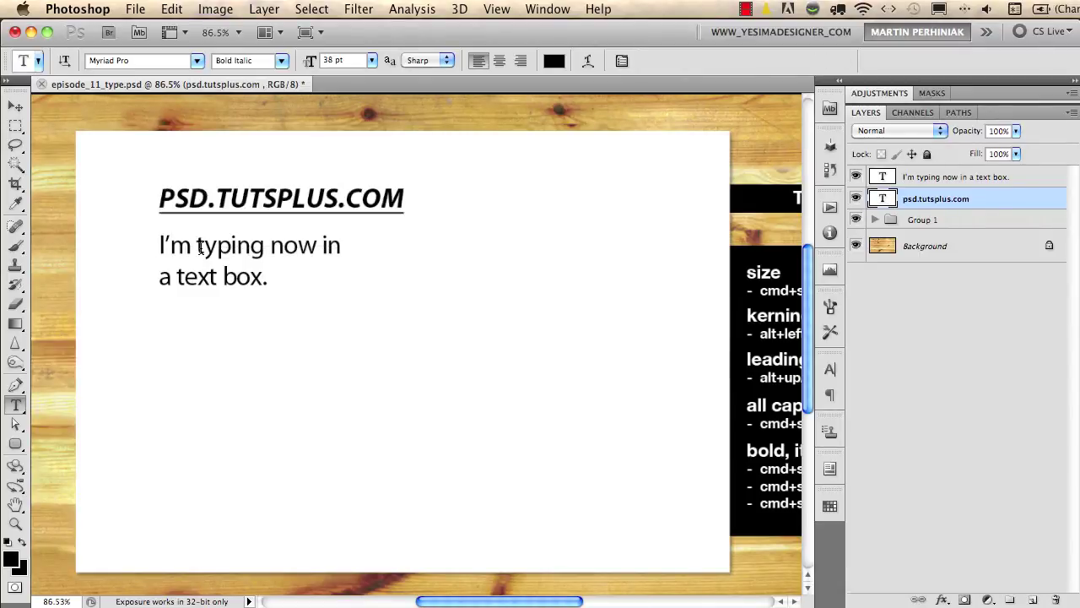
key(super+shift+u)
key(super+h)
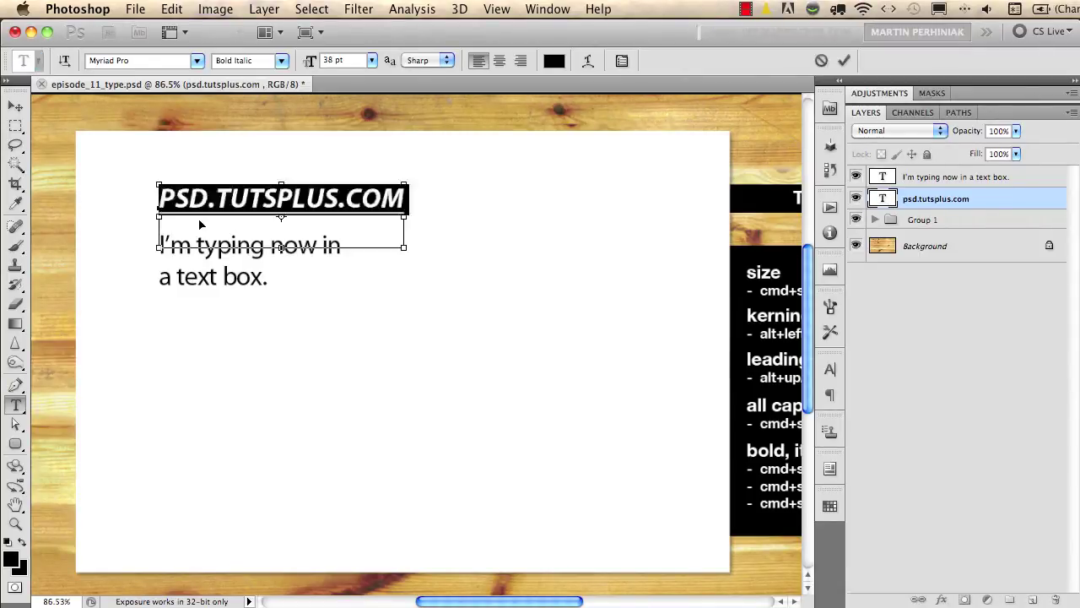
key(super+shift+i)
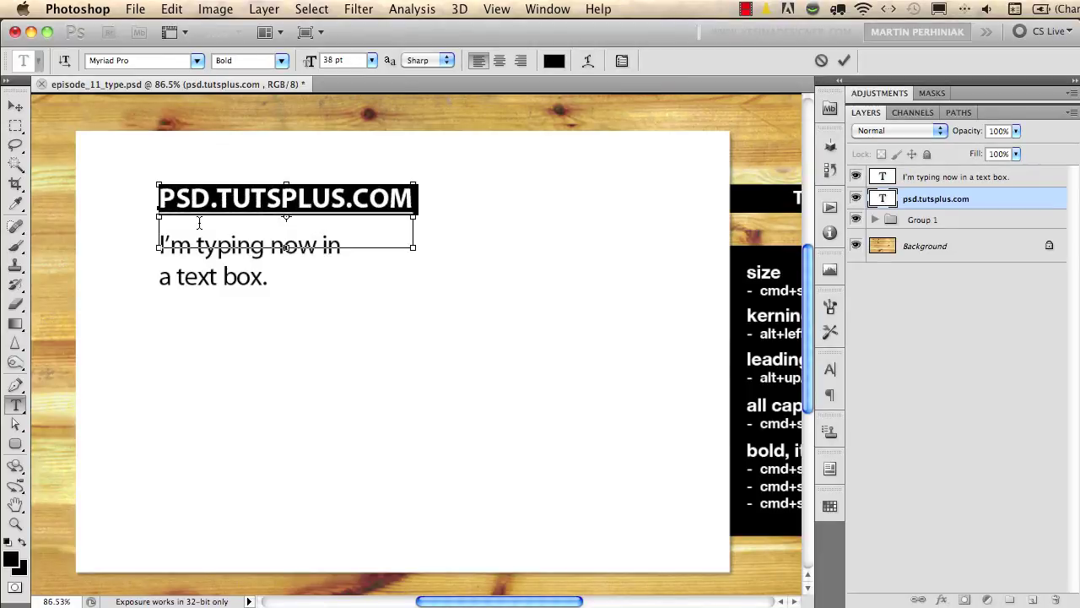
key(super+shift+u)
key(super+h)
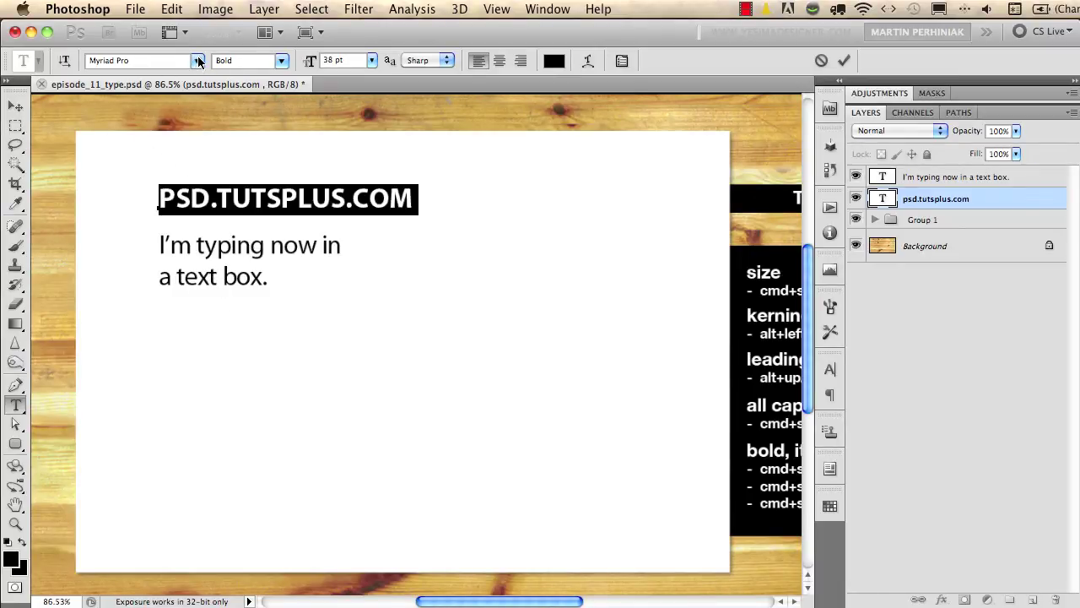
Change the heading font from Myriad Pro to Trajan Pro by entering 'Tr' in the font field
click(159, 60)
click(197, 65)
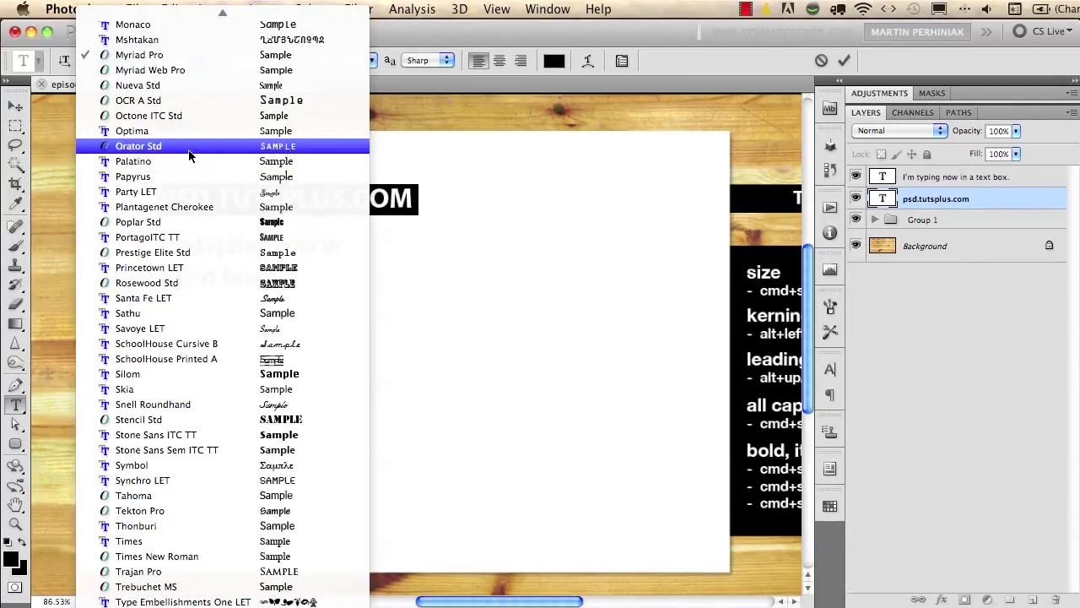
click(410, 36)
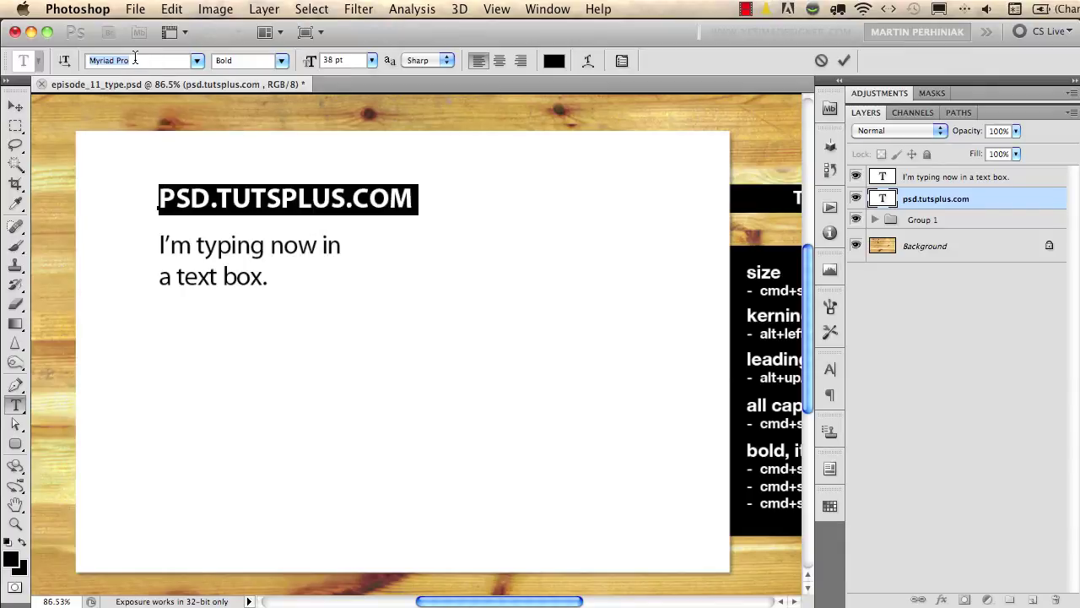
text(Trajan)
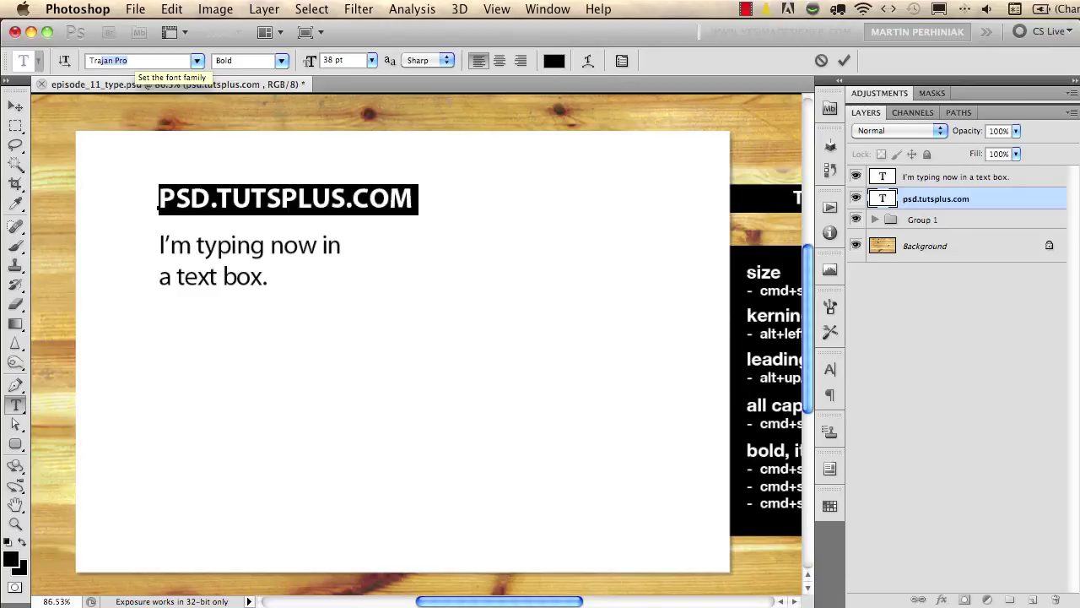
key(Return)
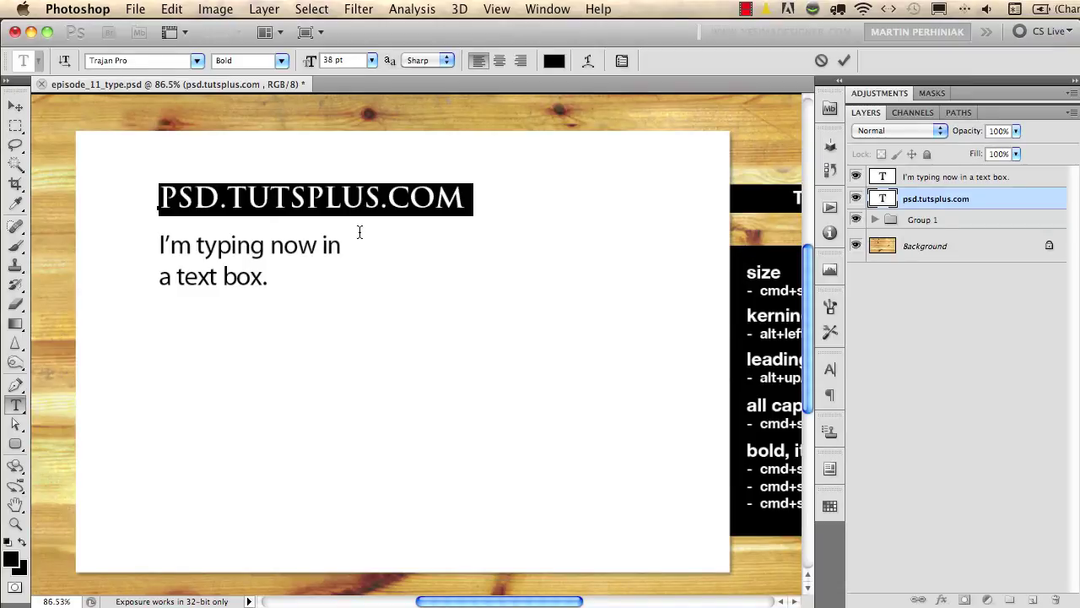
Raise the heading's font size to 64 pt and clear the text selection
drag(474, 601, 518, 601)
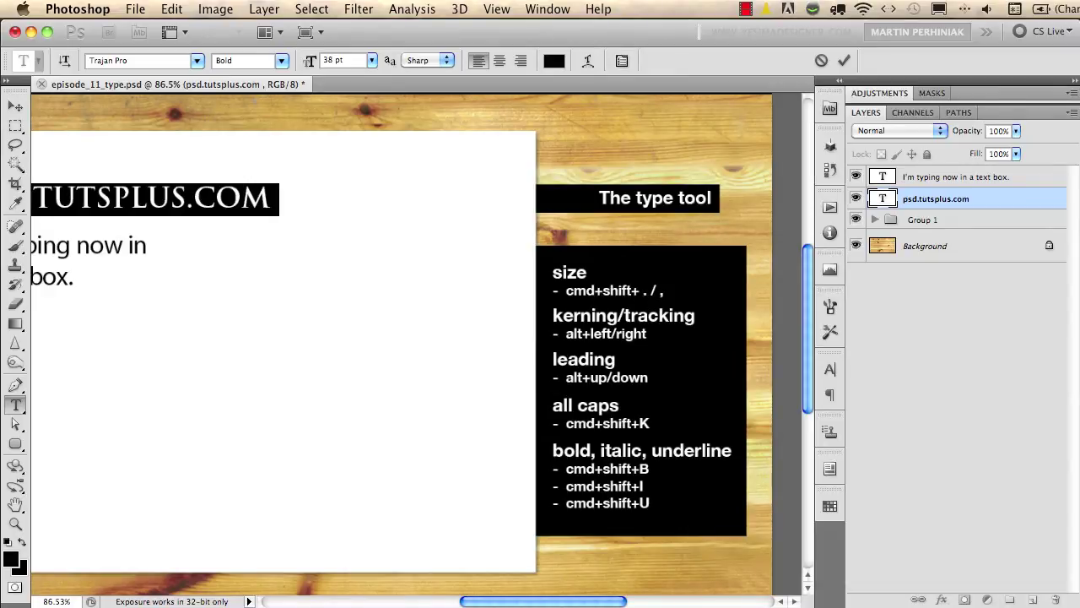
scroll(557, 571, left, 8)
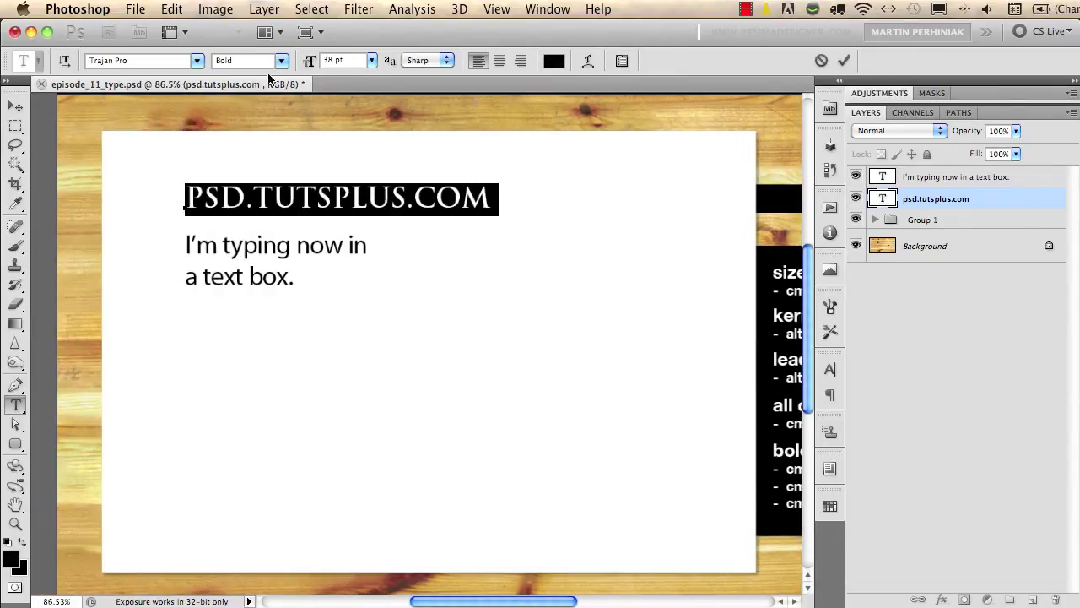
click(372, 60)
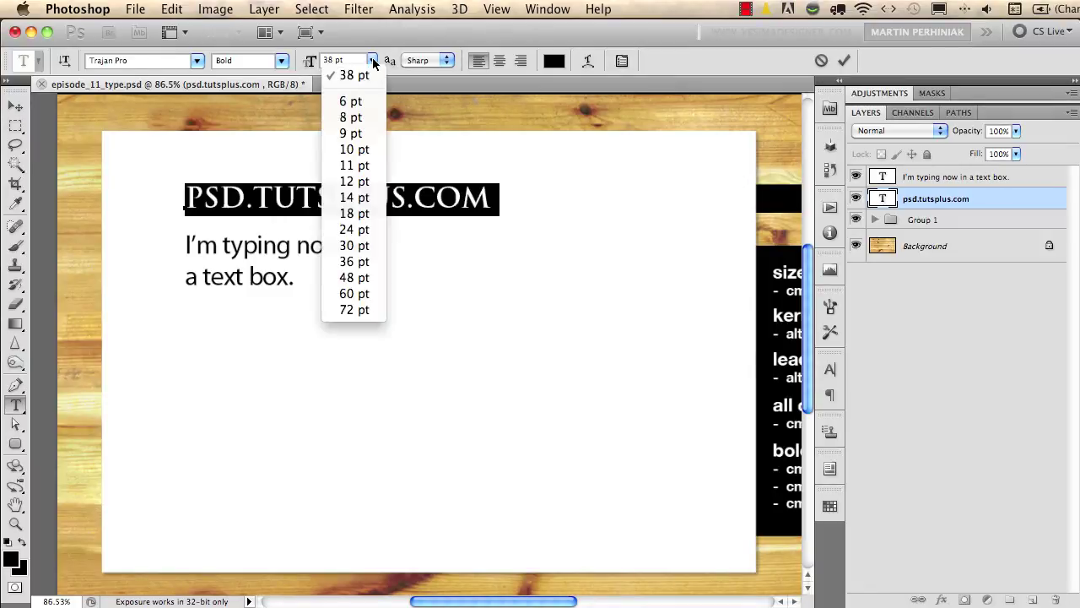
click(371, 60)
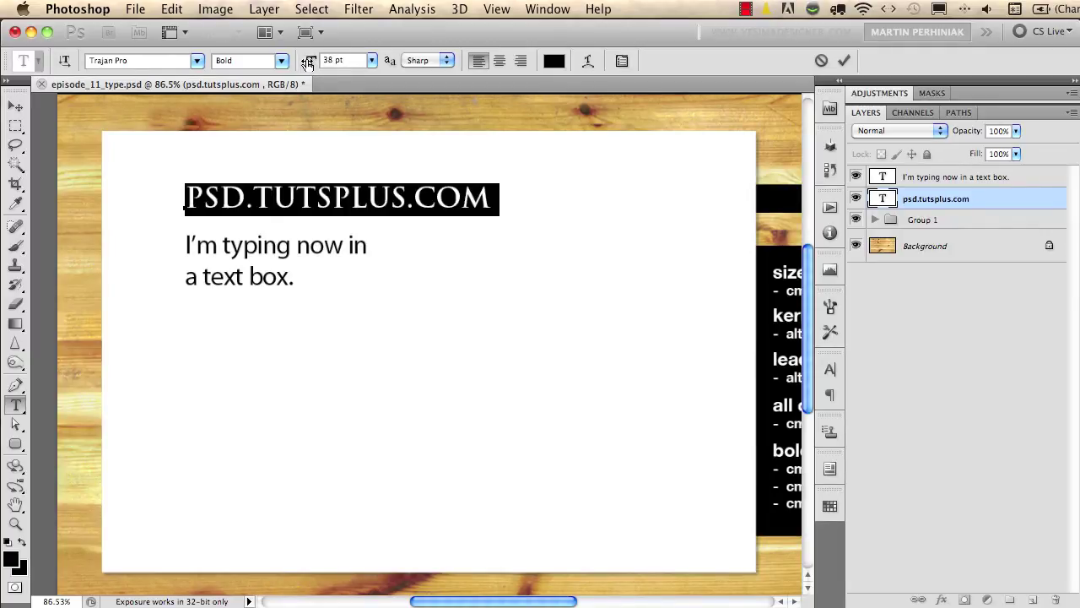
drag(309, 63, 330, 62)
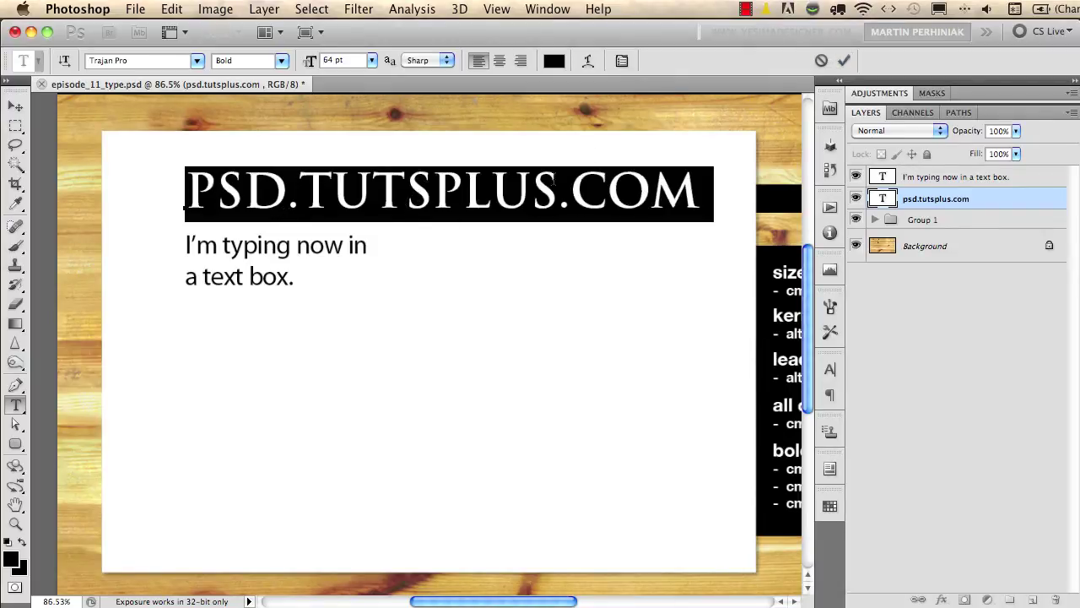
click(607, 190)
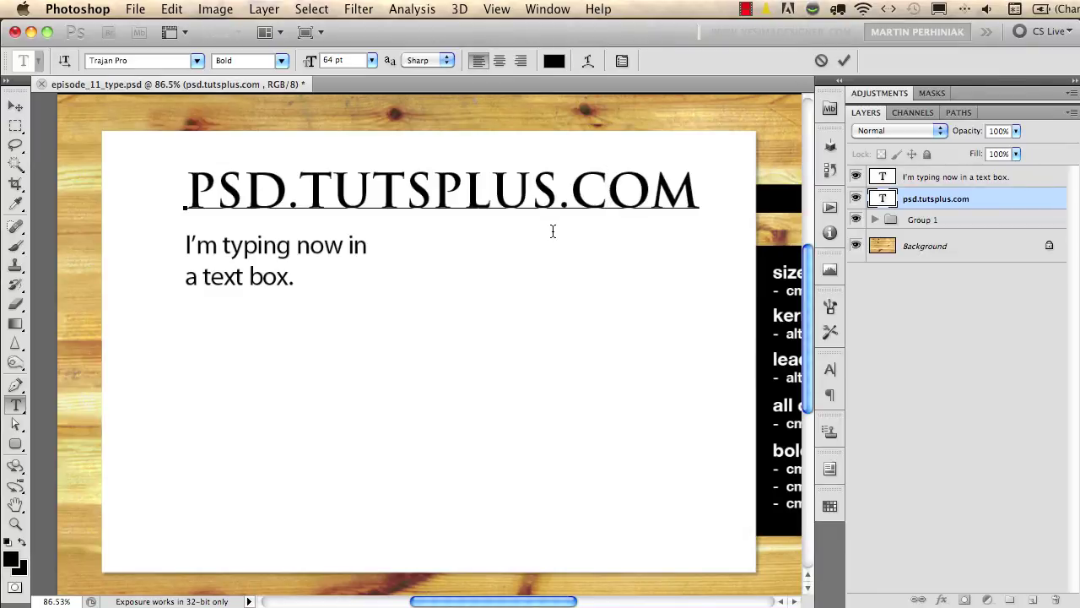
Tighten the kerning between S and D and between the dot and T, then commit the heading
click(845, 58)
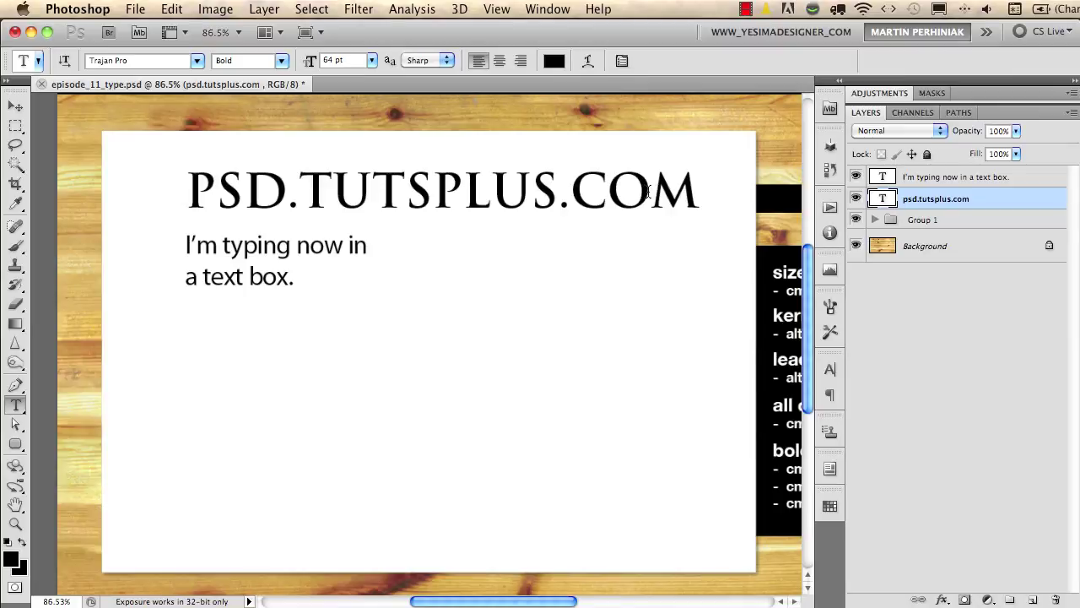
click(246, 194)
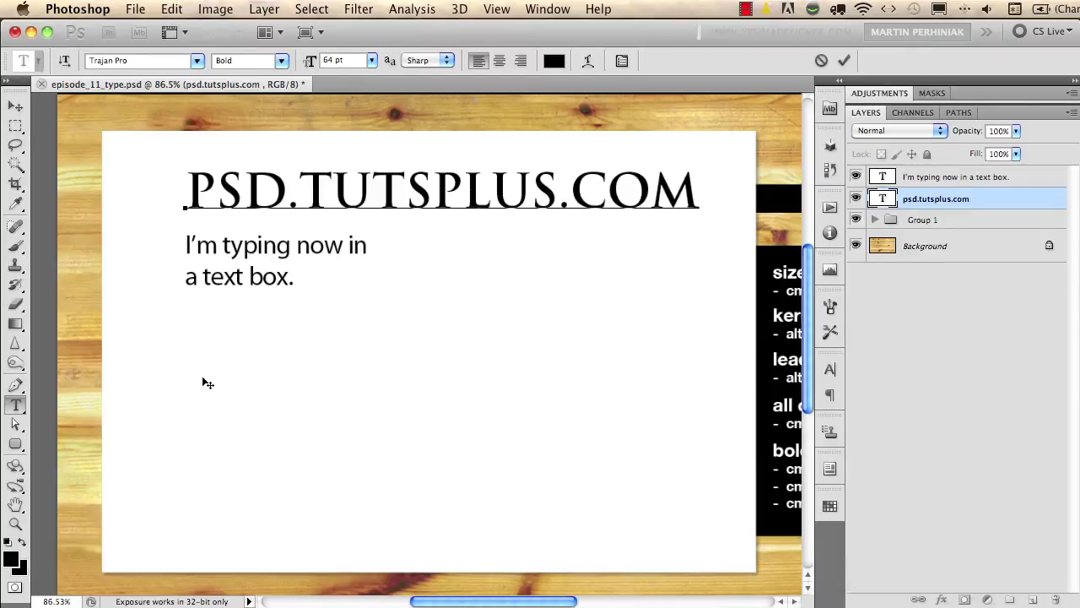
key(alt+Left)
key(alt+Left)
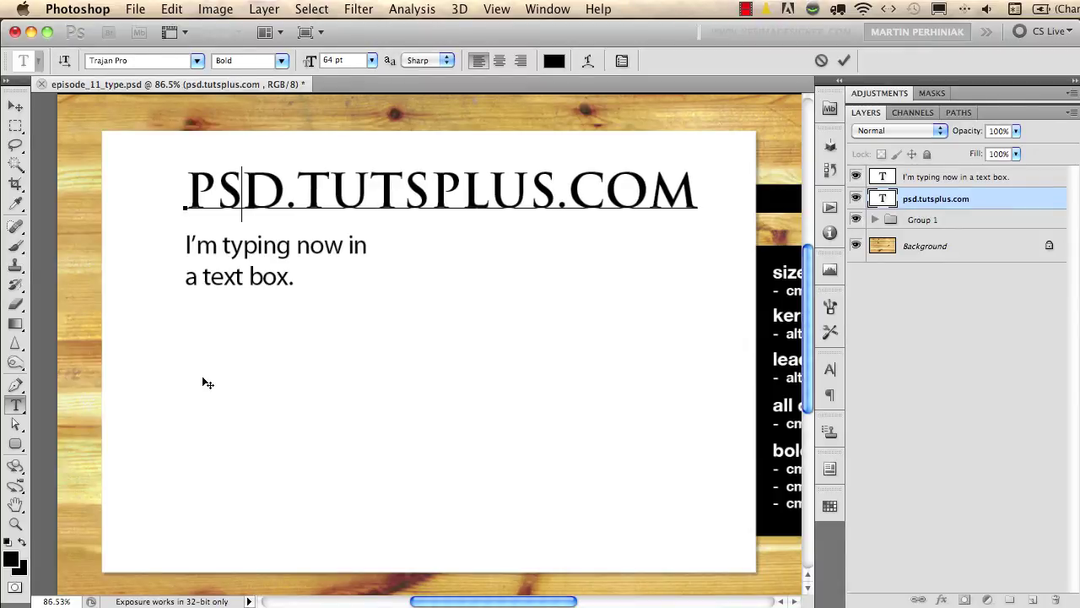
key(Right)
key(Right)
key(alt+Left)
key(alt+Left)
key(alt+Left)
key(alt+Left)
key(alt+Left)
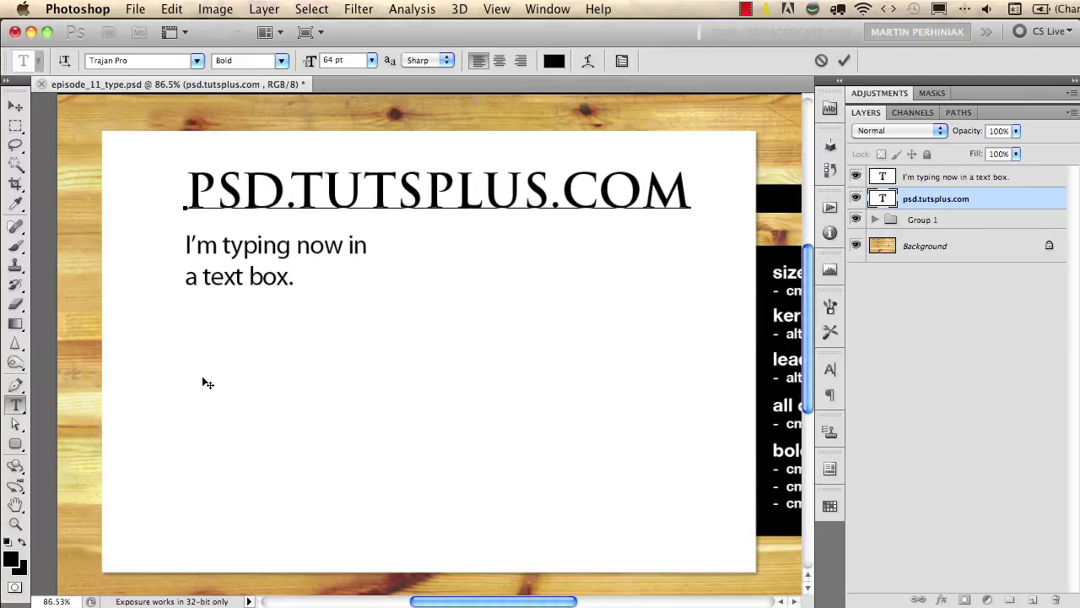
click(643, 196)
key(alt+Left)
key(alt+Left)
key(alt+Left)
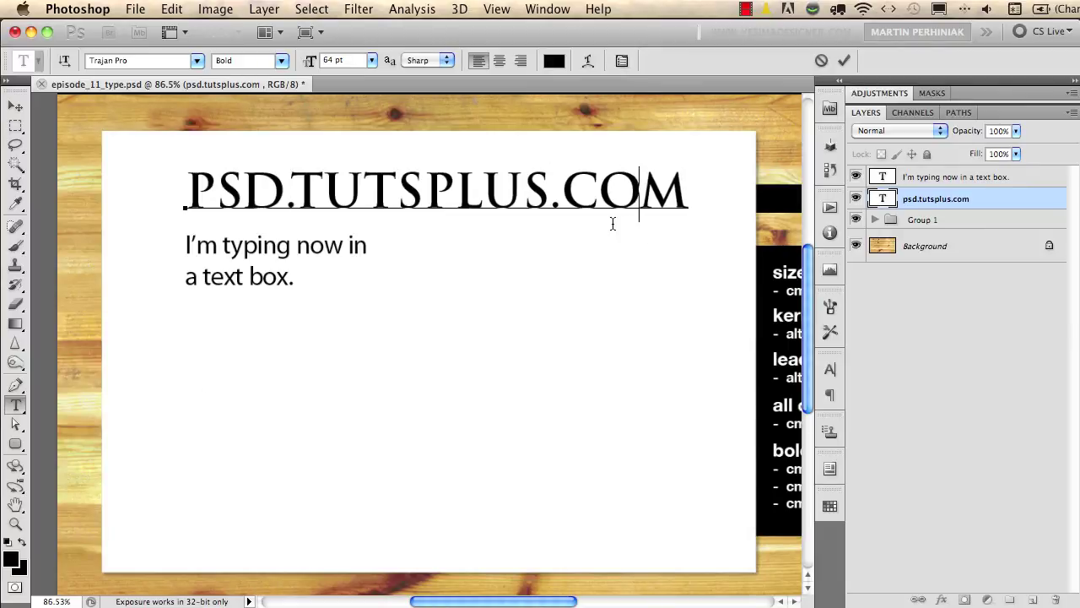
key(super+Return)
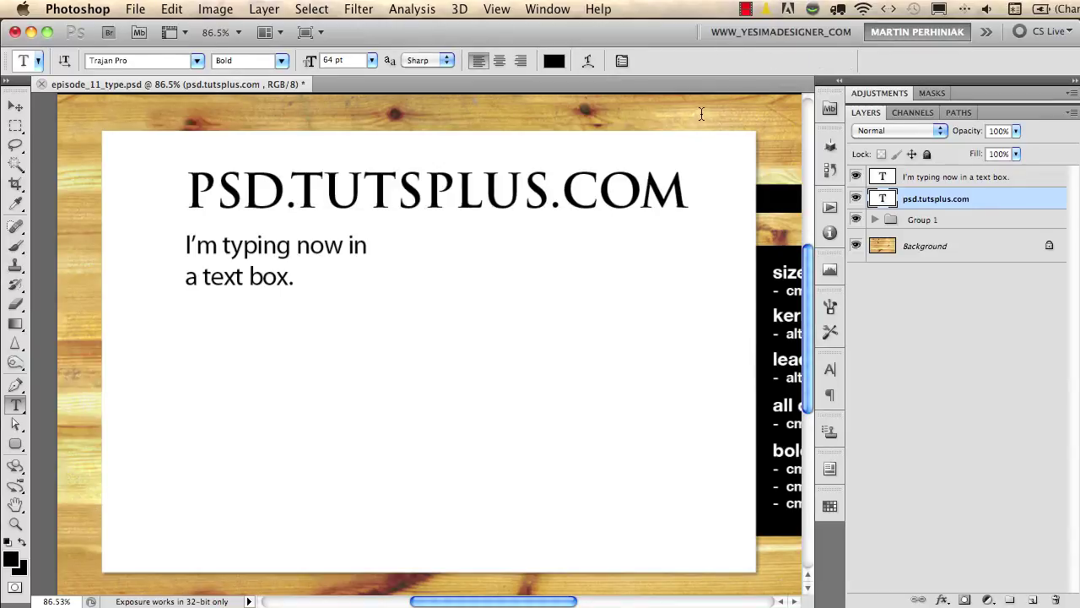
key(alt+Right)
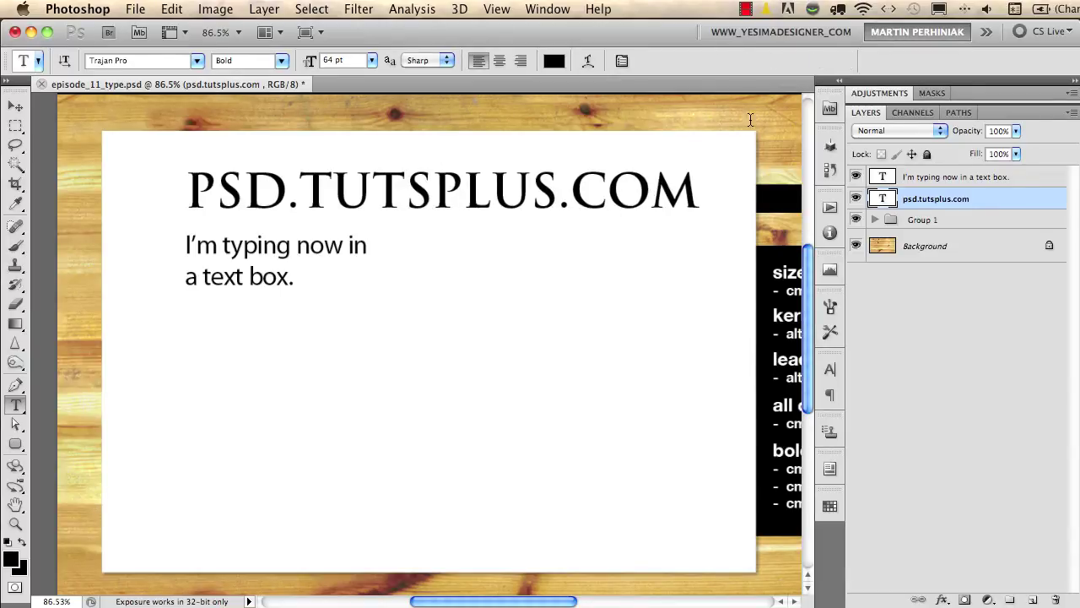
Kern the PSD.TUTSPLUS.COM heading tighter around the S, commit it, then test undo and redo
key(alt+Left)
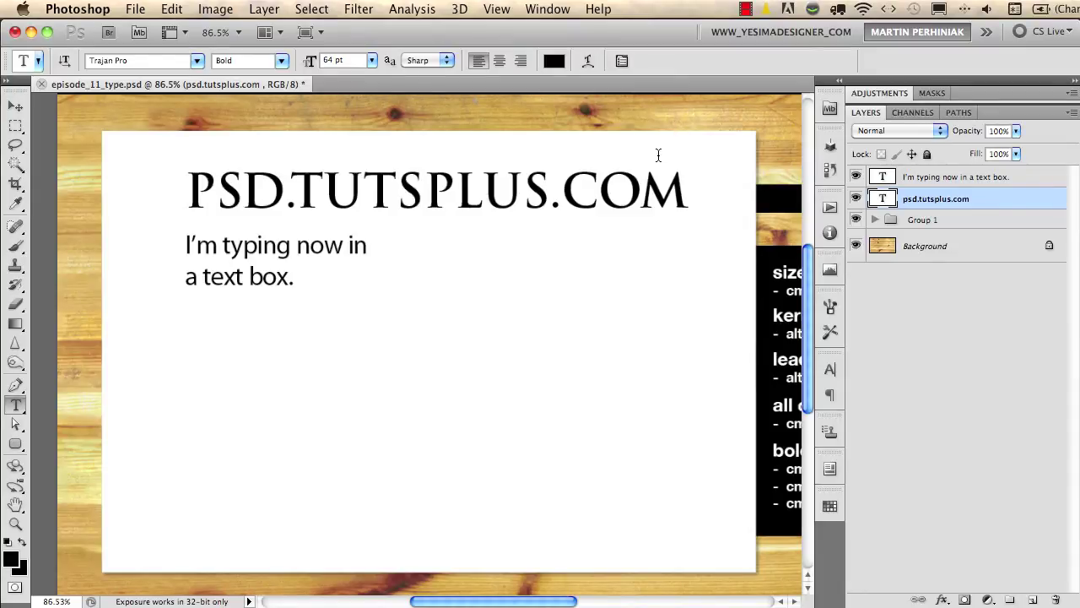
click(521, 193)
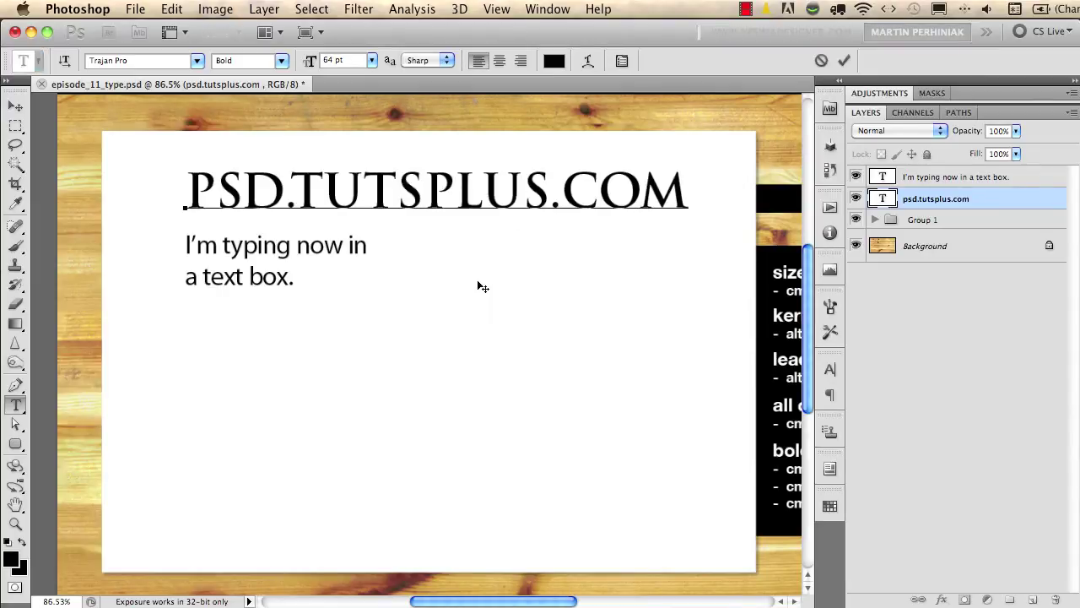
key(alt+Left)
key(alt+Left)
key(alt+Left)
key(alt+Left)
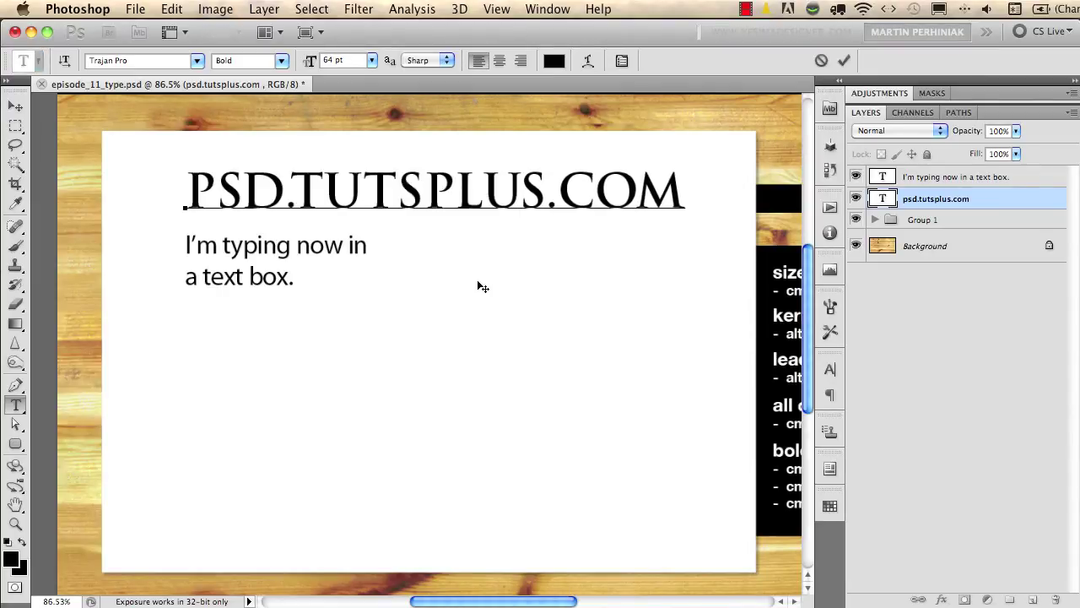
key(Right)
key(alt+Left)
key(alt+Left)
key(alt+Left)
key(ctrl+Return)
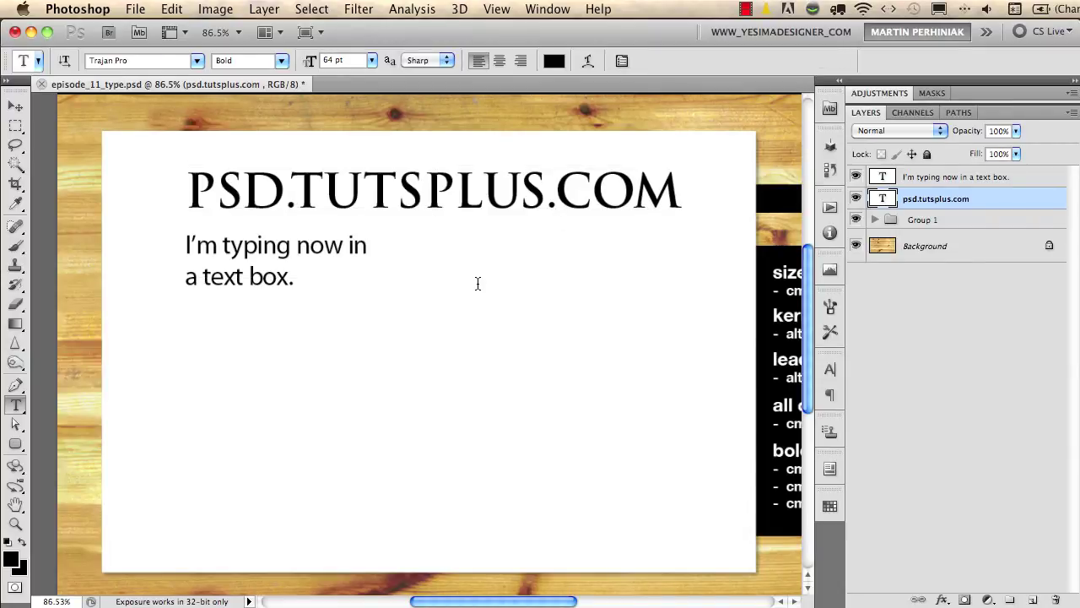
key(ctrl+z)
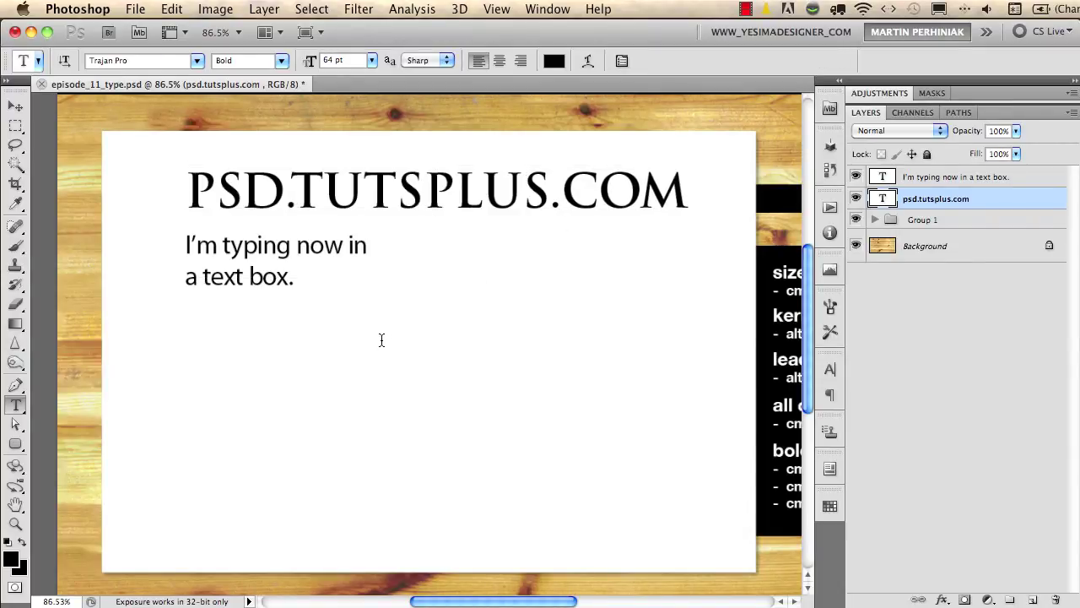
key(ctrl+z)
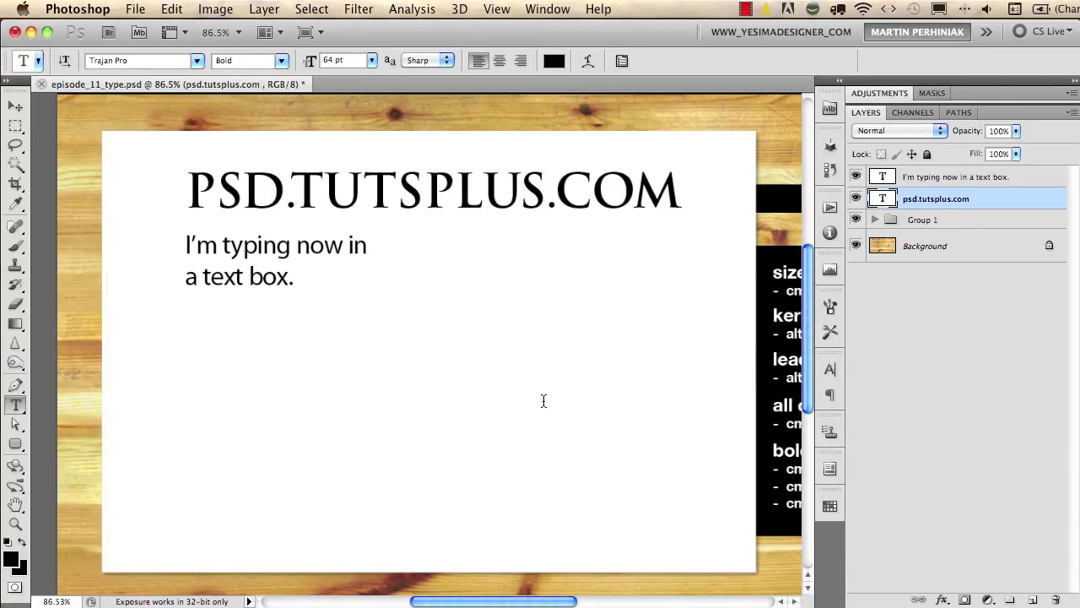
click(829, 369)
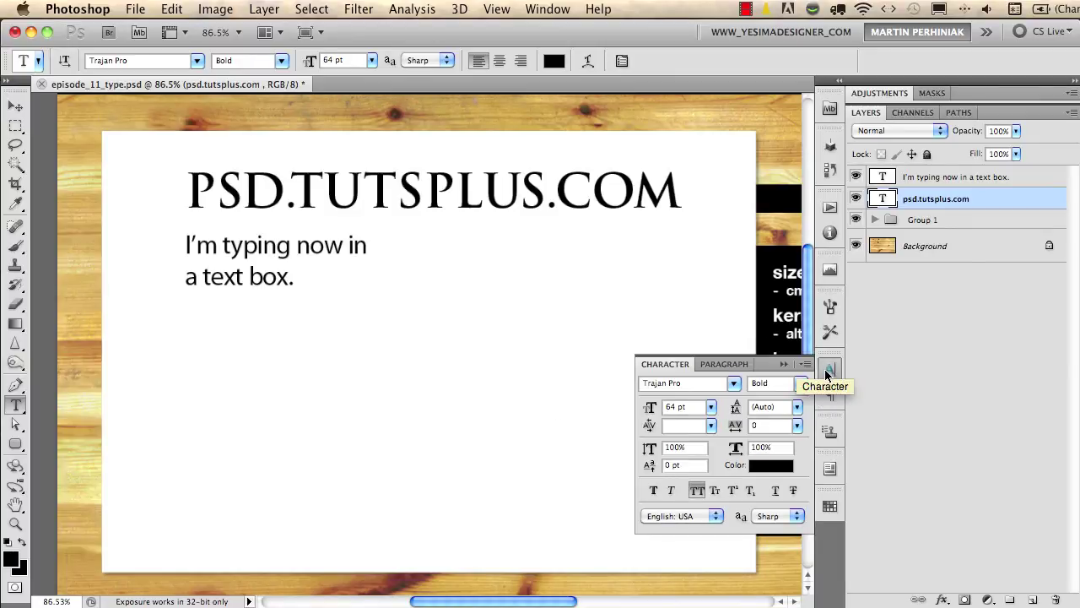
click(823, 395)
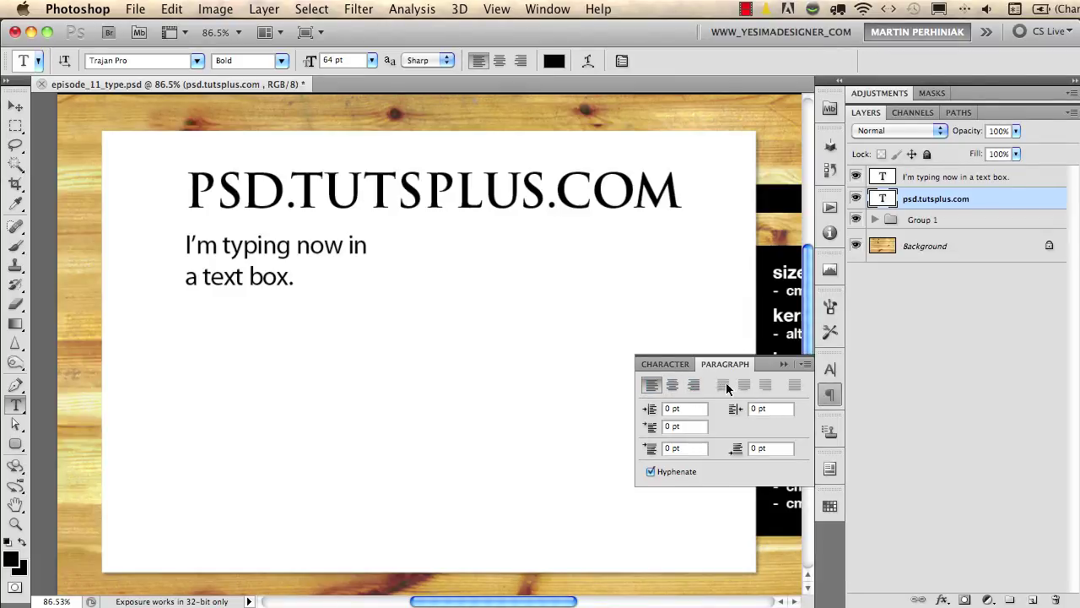
click(830, 394)
click(260, 246)
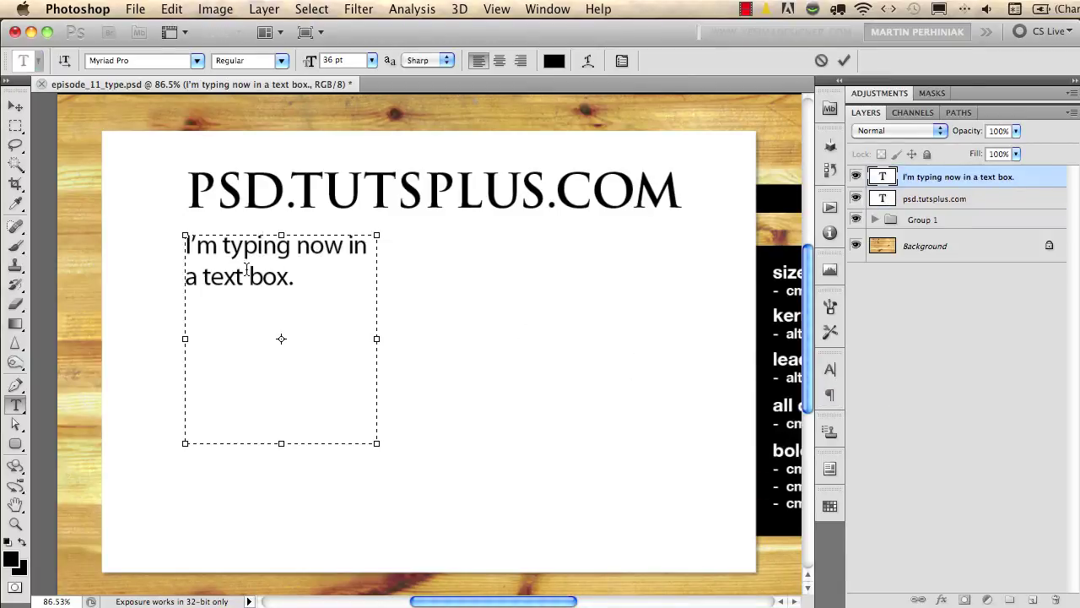
key(super+a)
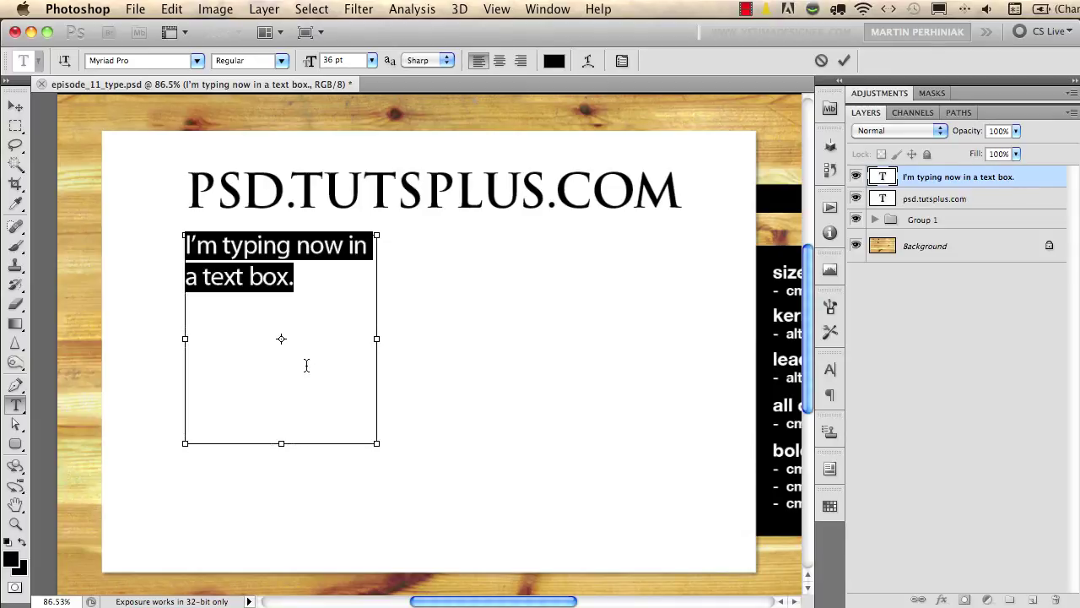
key(super+shift+r)
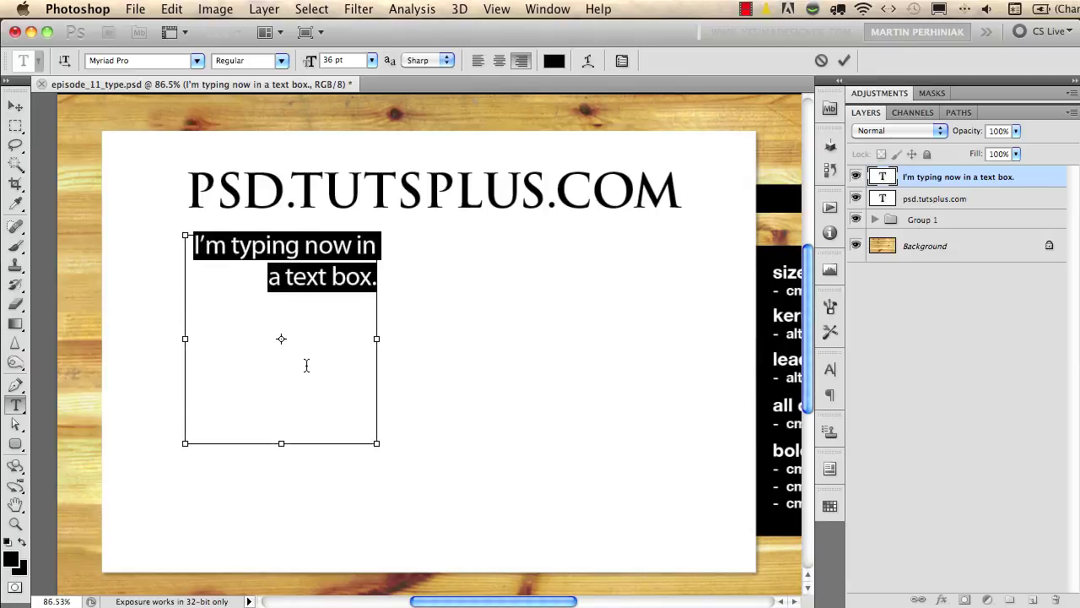
key(super+shift+c)
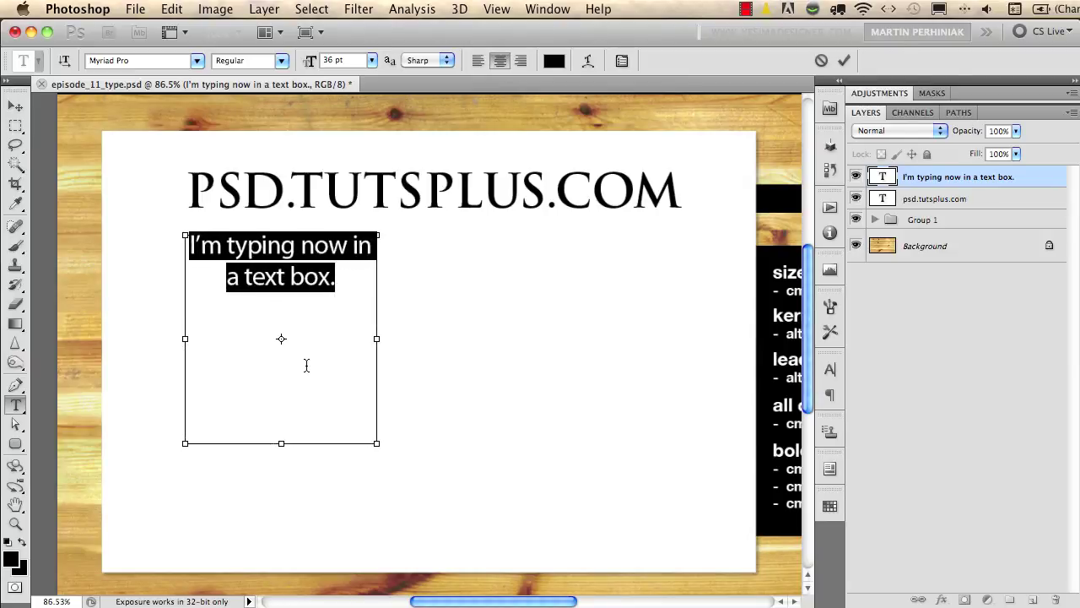
key(super+shift+l)
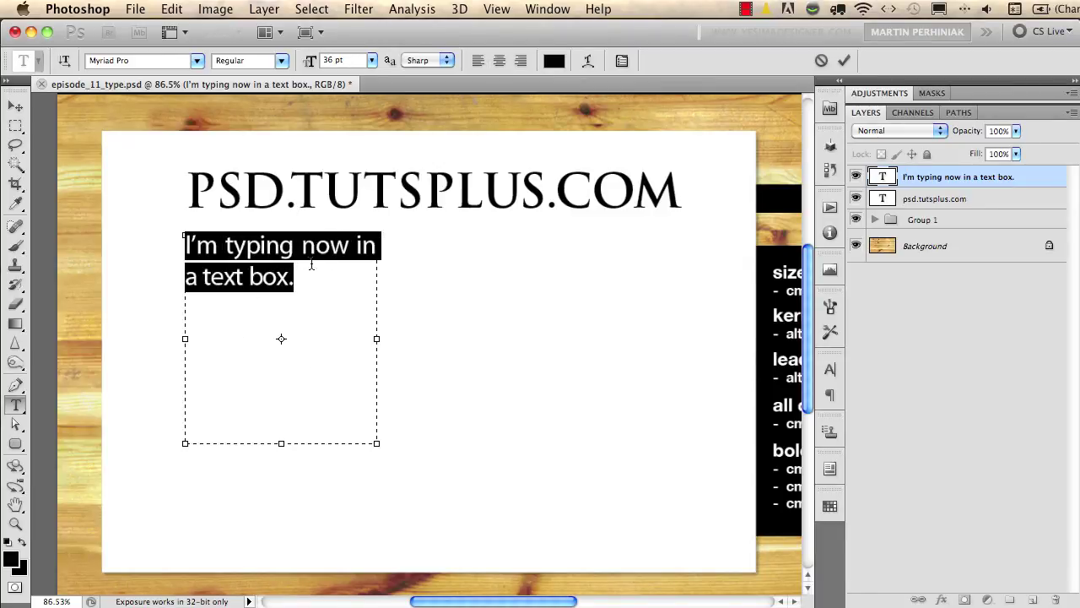
Commit the paragraph, then colour the heading's PSD letters red (c60000), leaving .TUTSPLUS.COM black
key(super+Return)
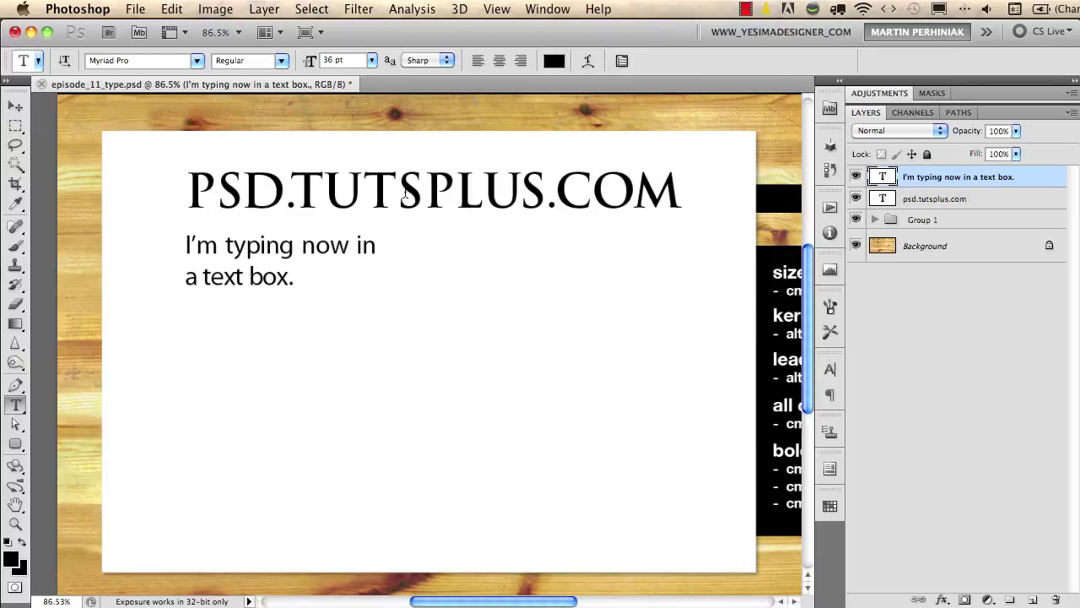
click(274, 195)
drag(289, 190, 186, 192)
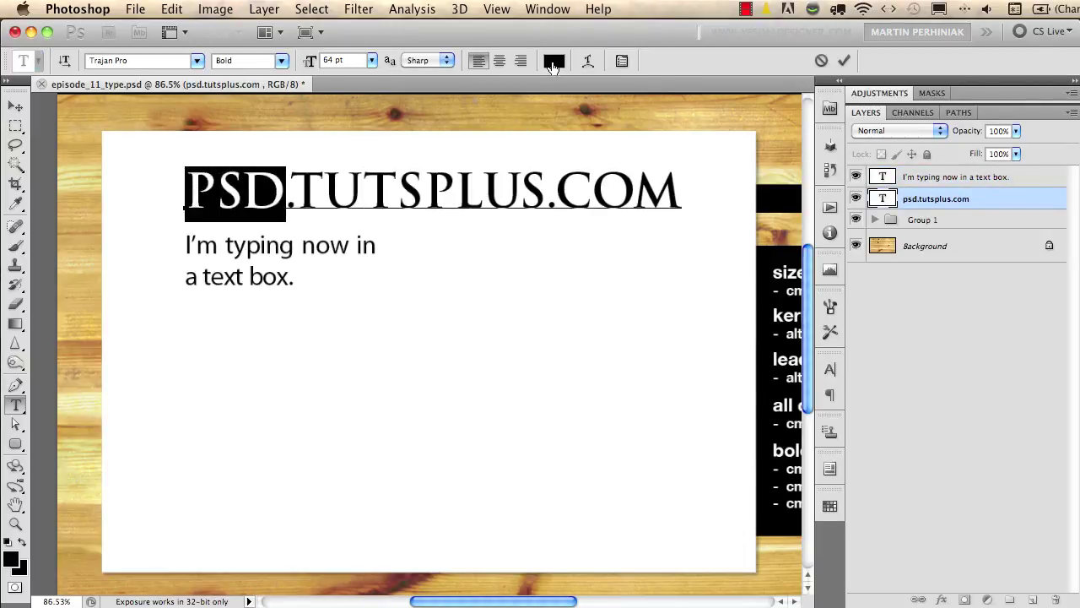
click(553, 62)
drag(462, 229, 482, 261)
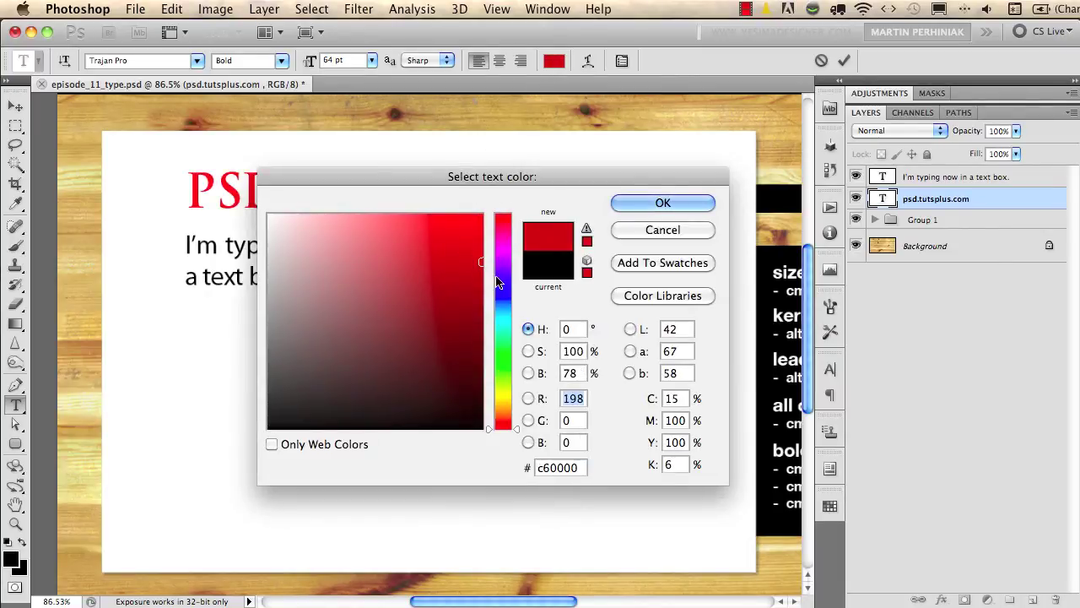
click(664, 204)
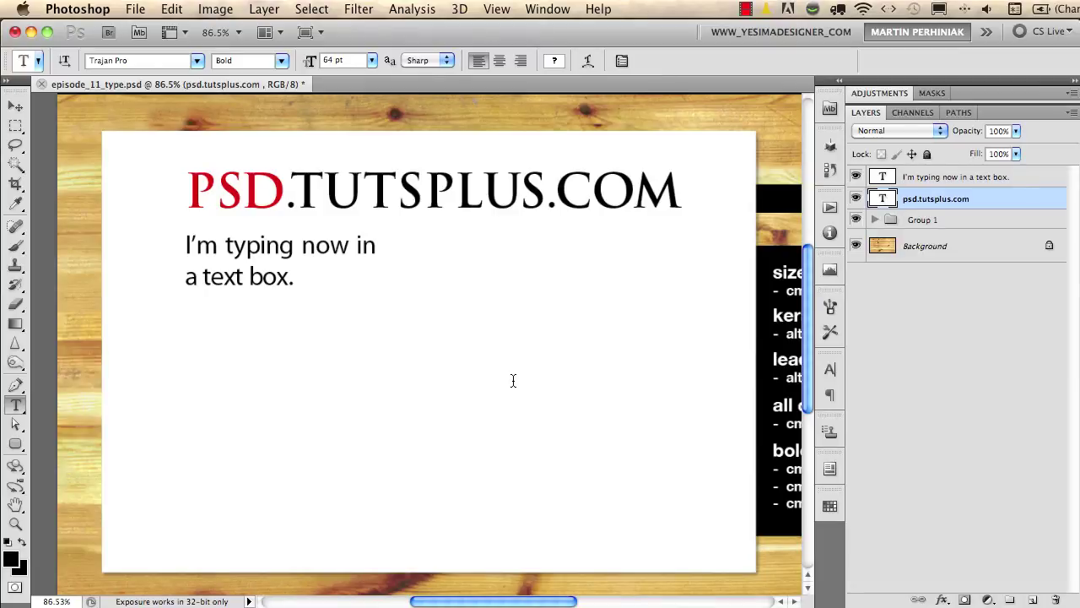
click(920, 178)
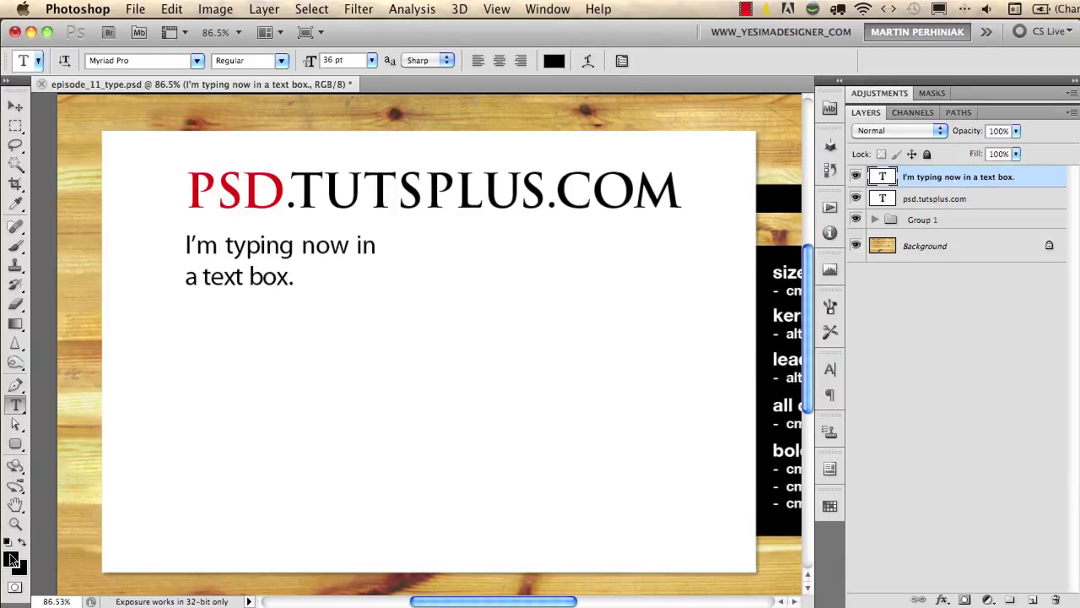
Set the foreground colour to a saturated red (e50000)
click(11, 560)
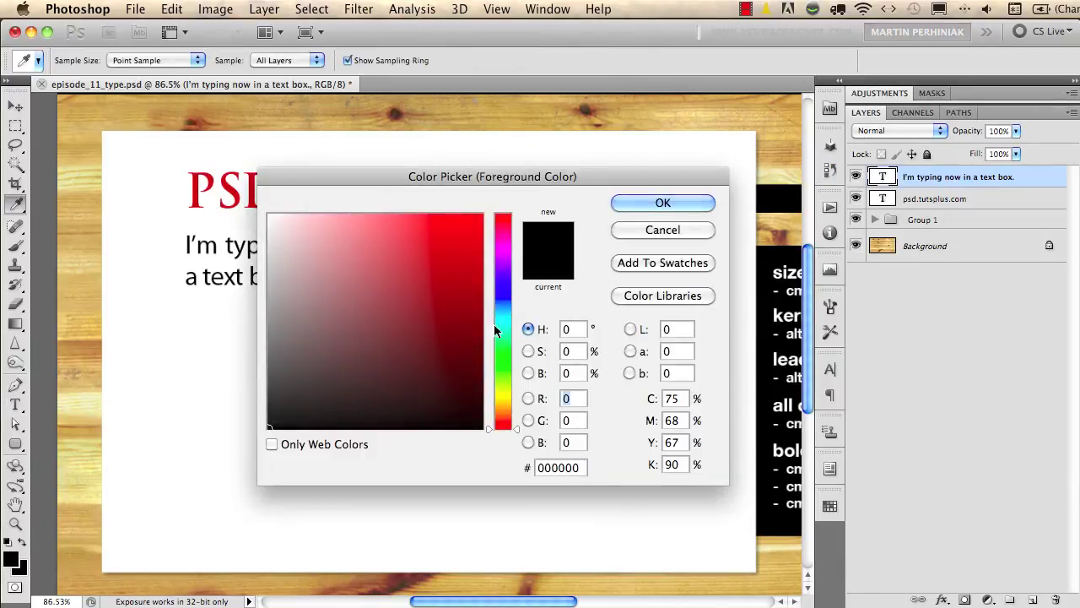
click(503, 226)
click(478, 242)
drag(487, 242, 503, 214)
key(Return)
Try filling the paragraph text red with Alt+Backspace, then undo it to keep it black
key(t)
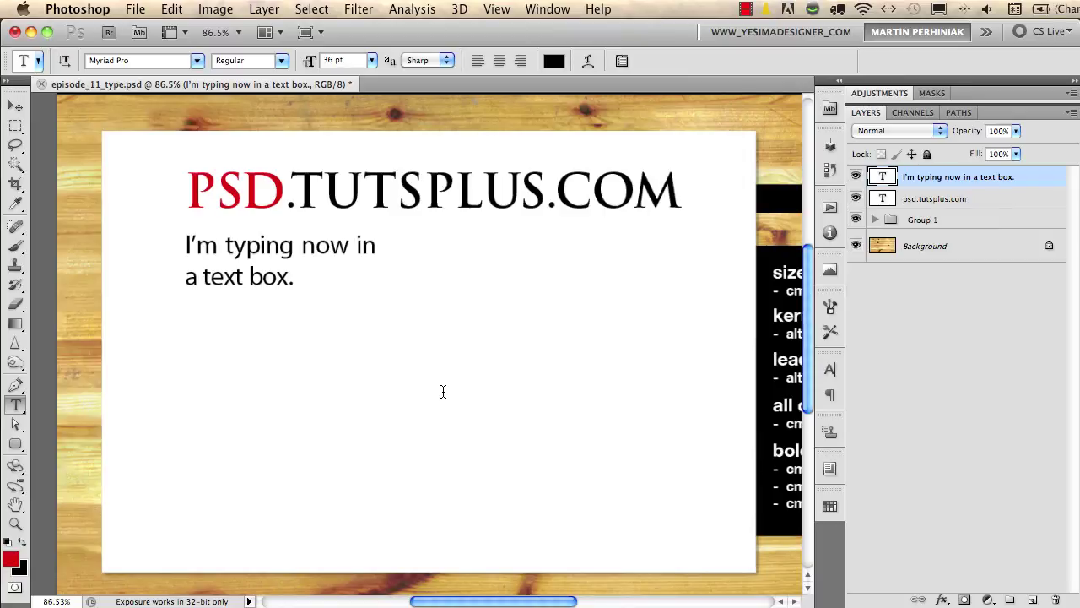
key(alt+BackSpace)
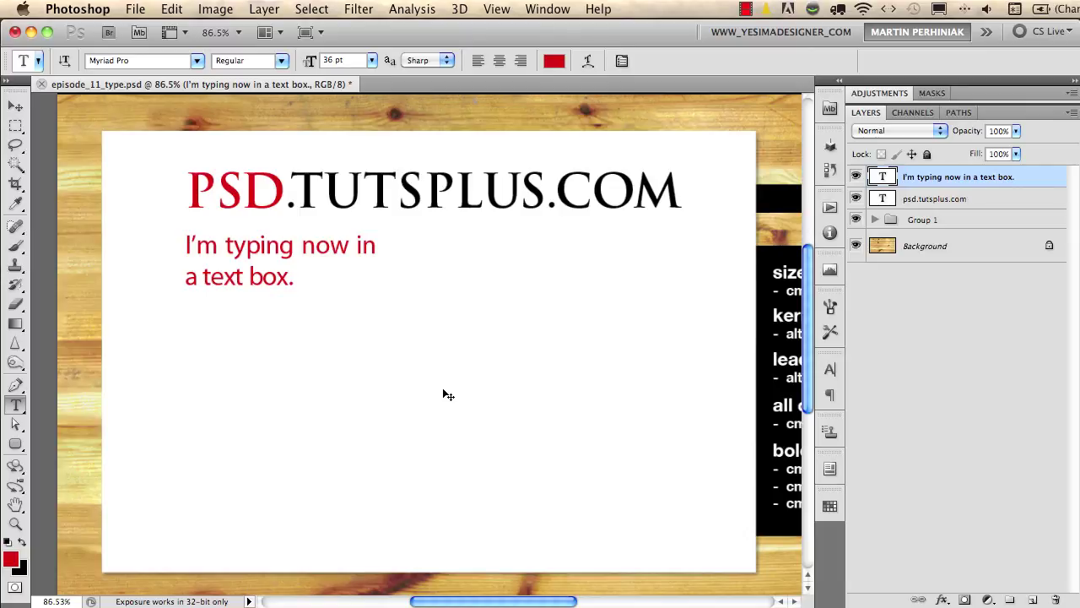
key(super+BackSpace)
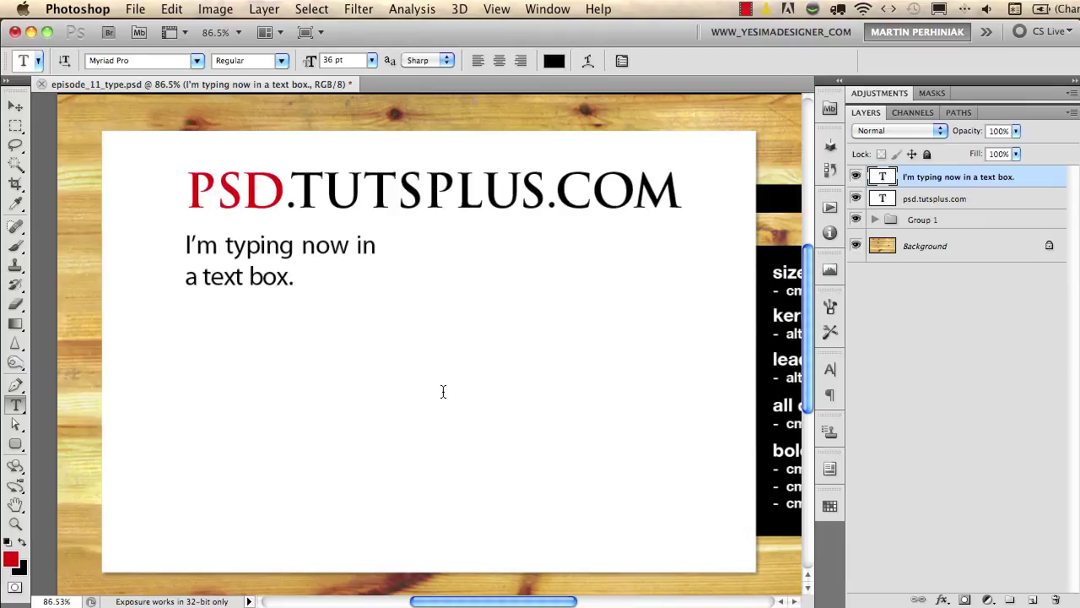
key(alt+BackSpace)
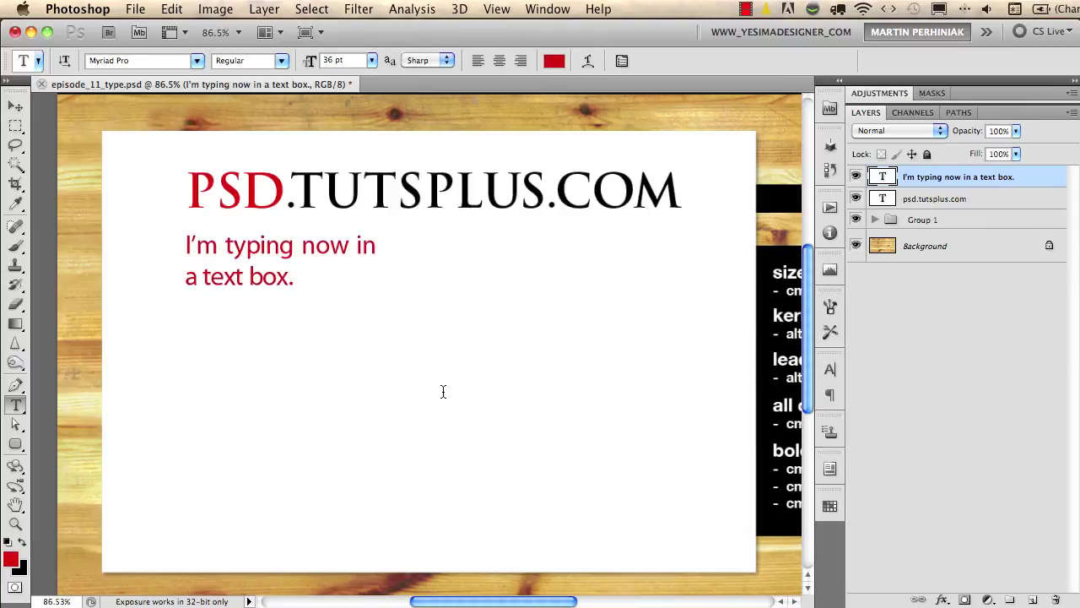
key(super+BackSpace)
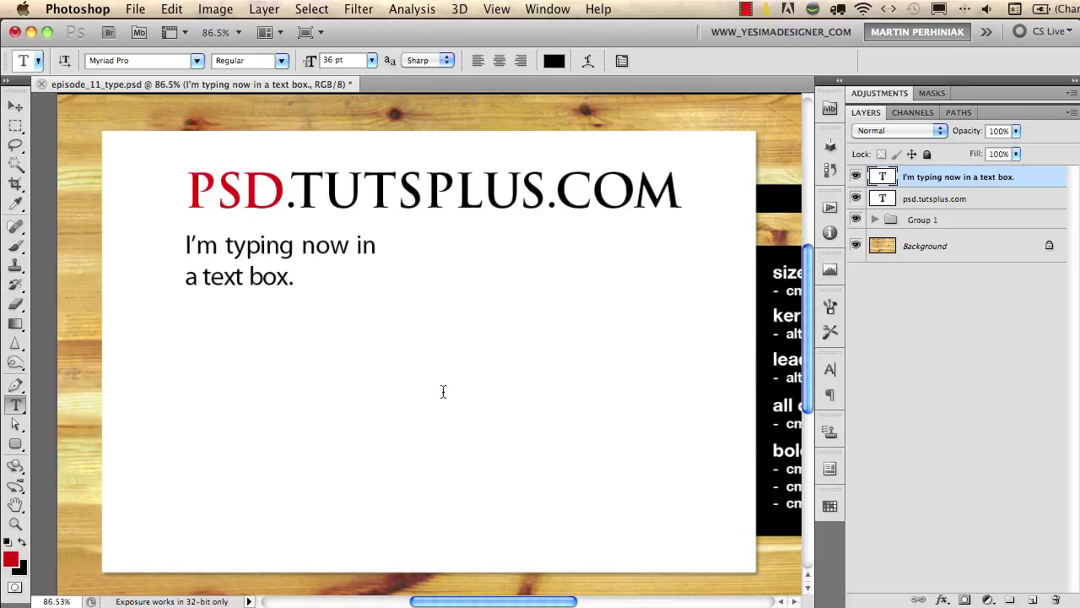
click(171, 9)
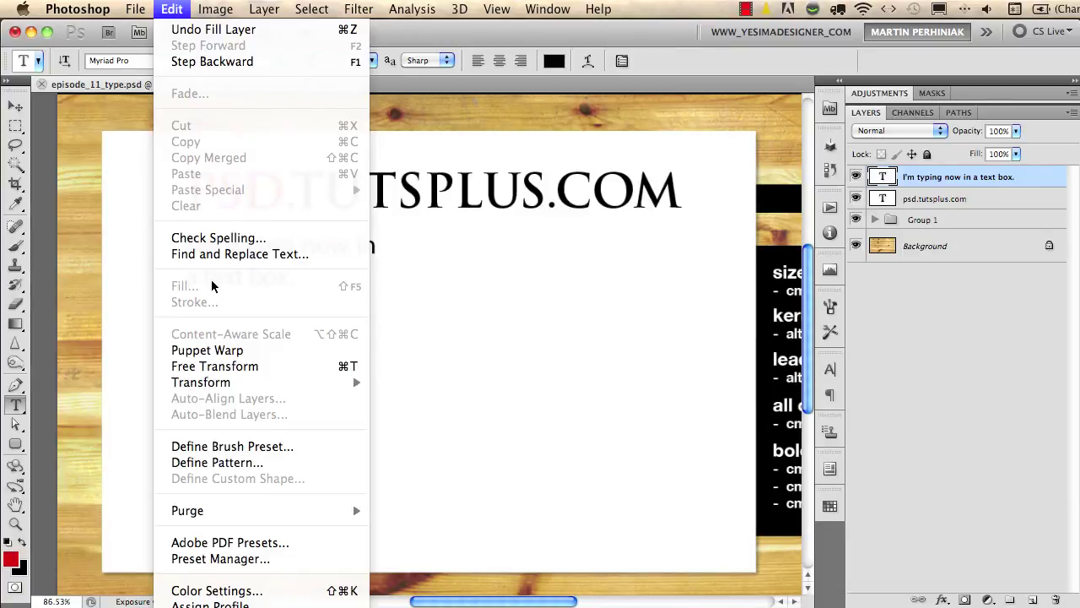
key(Escape)
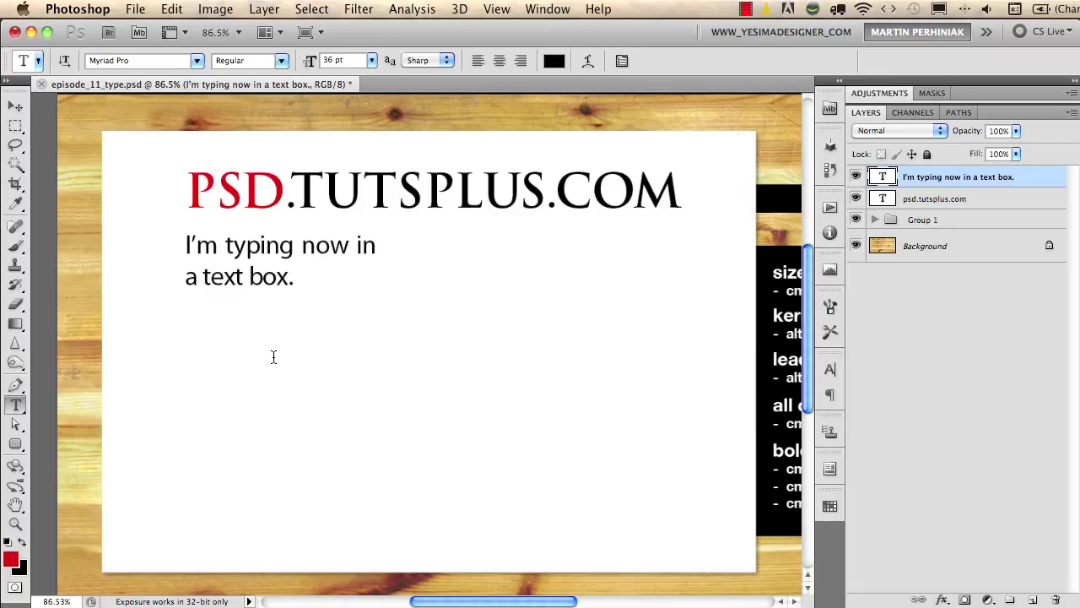
Convert the psd.tutsplus.com text layer to 3D Repoussé, tilt it slightly, and set Extrude Depth 0.5
click(915, 203)
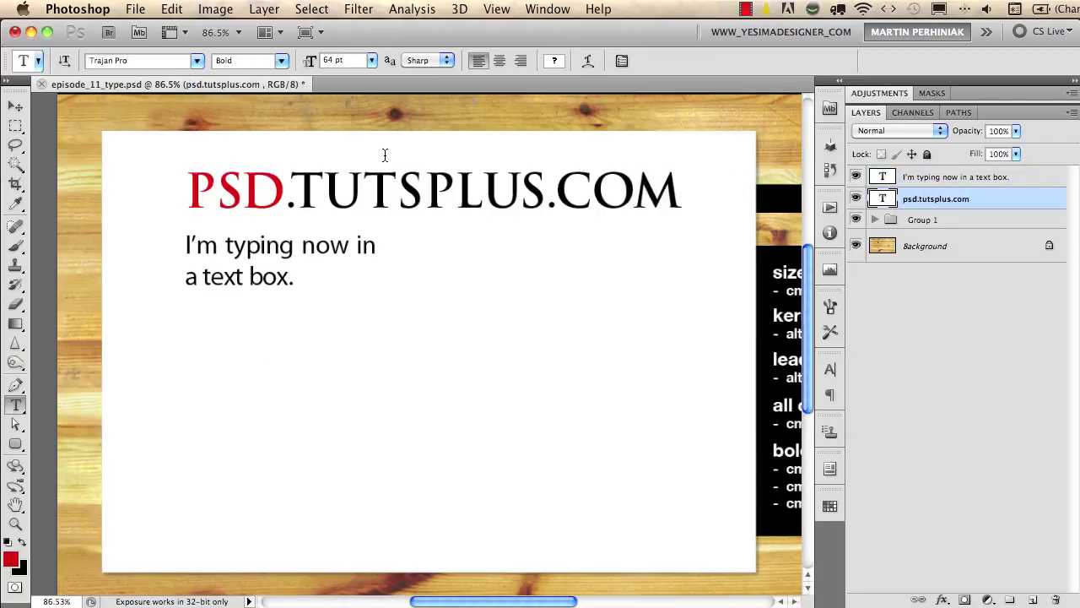
click(455, 11)
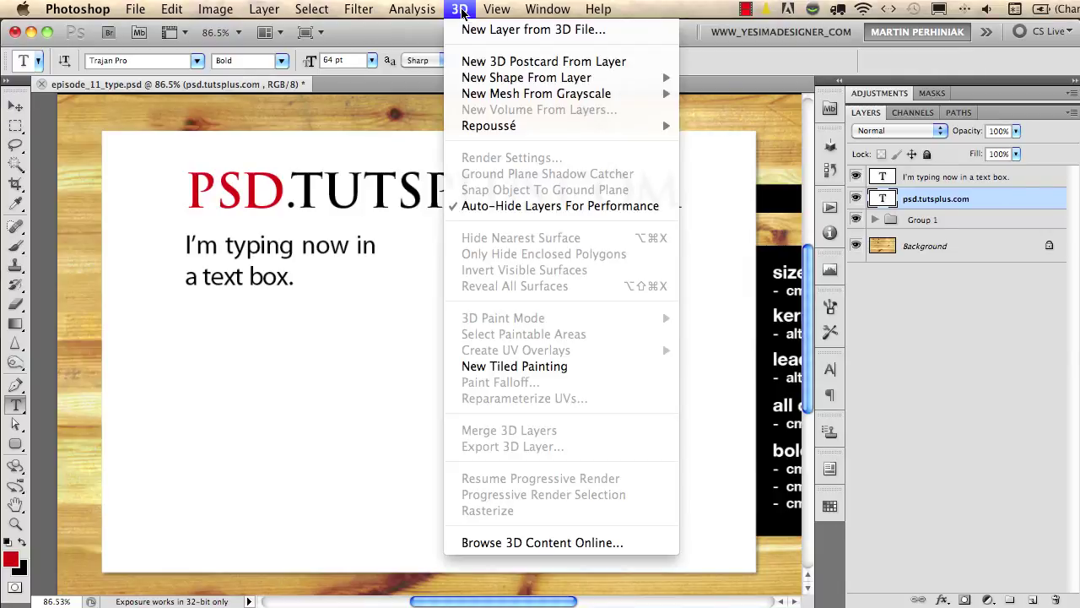
mouse_move(525, 128)
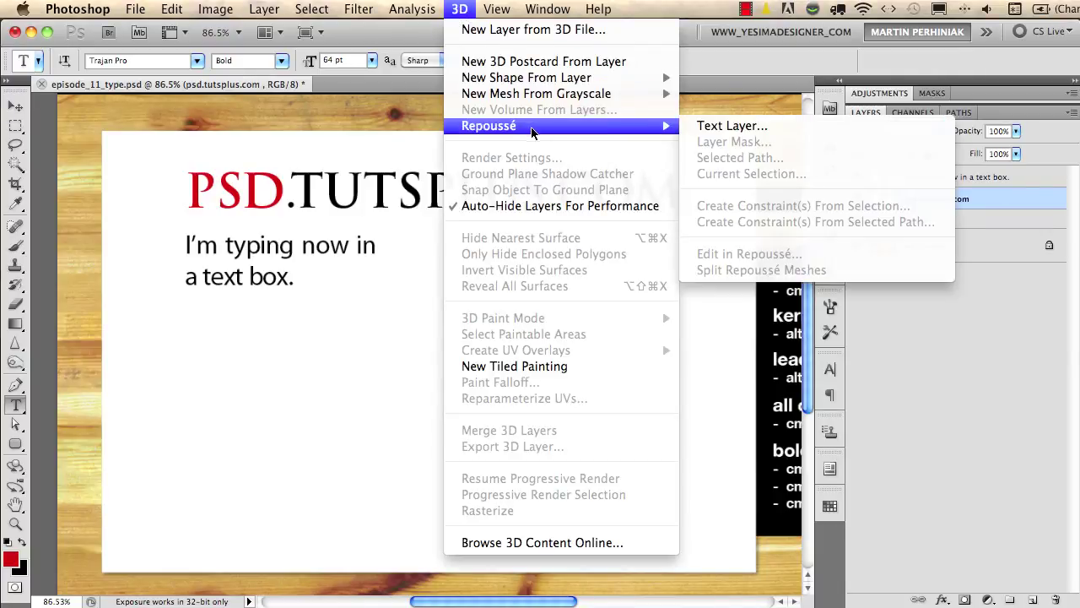
click(729, 125)
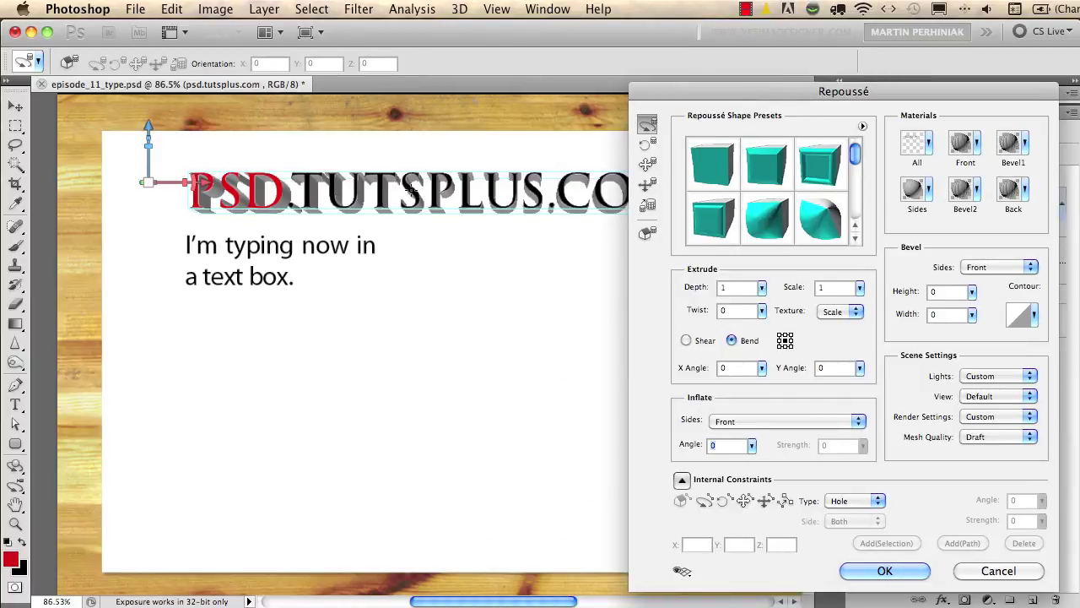
drag(411, 193, 438, 250)
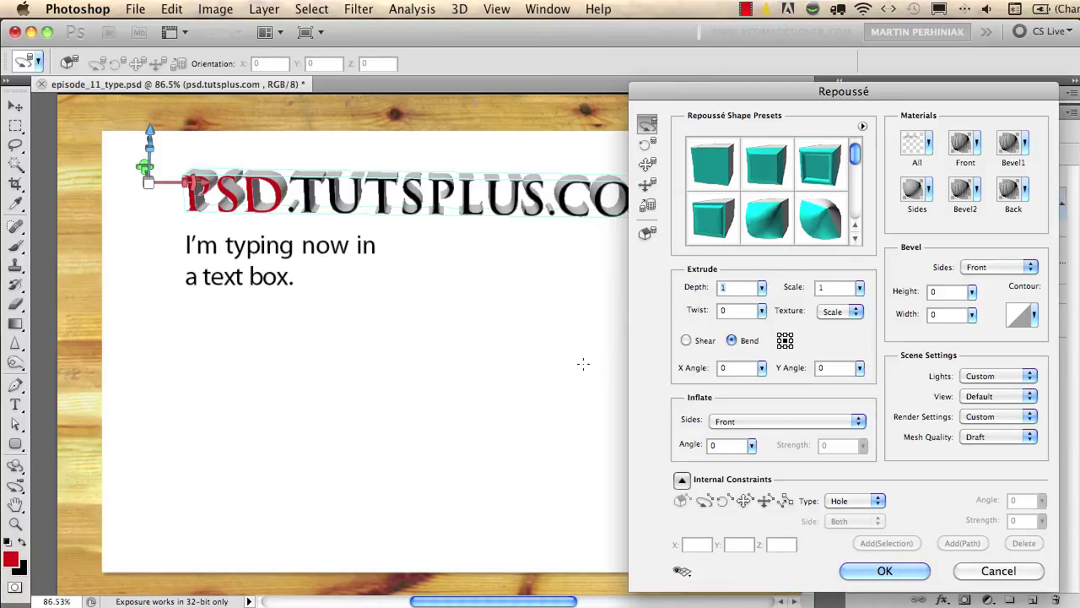
text(0.5)
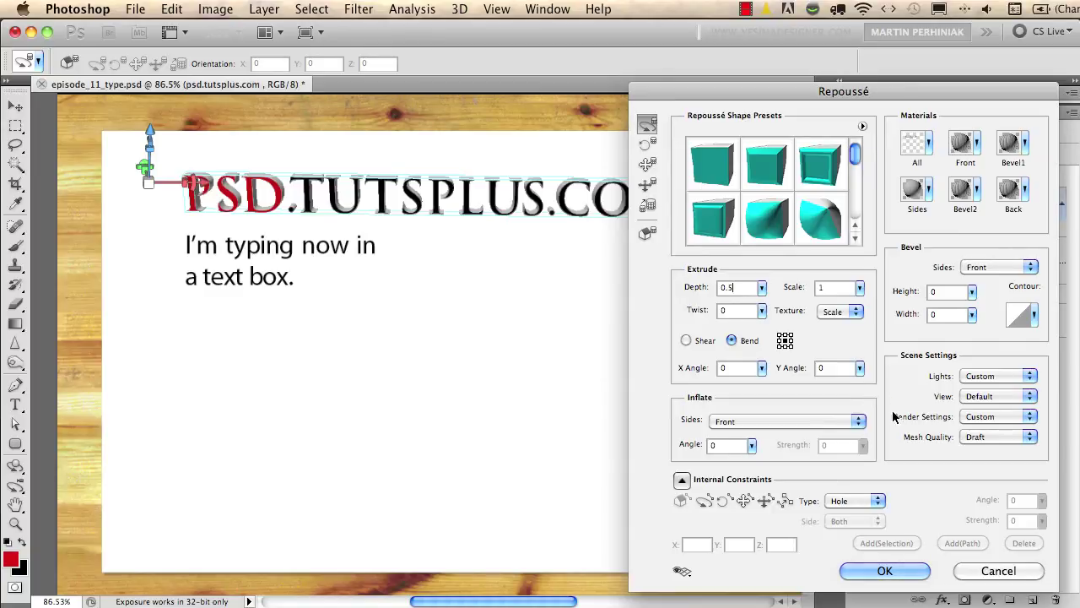
Apply the Repoussé extrusion, zoom the view to 100%, and switch to the Move tool
click(874, 577)
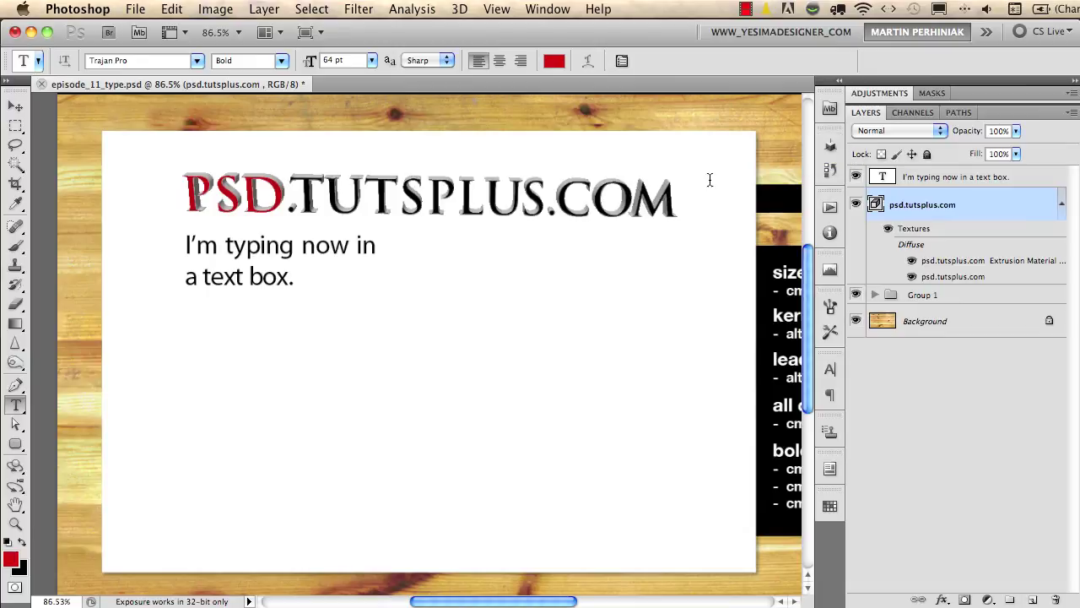
key(super+1)
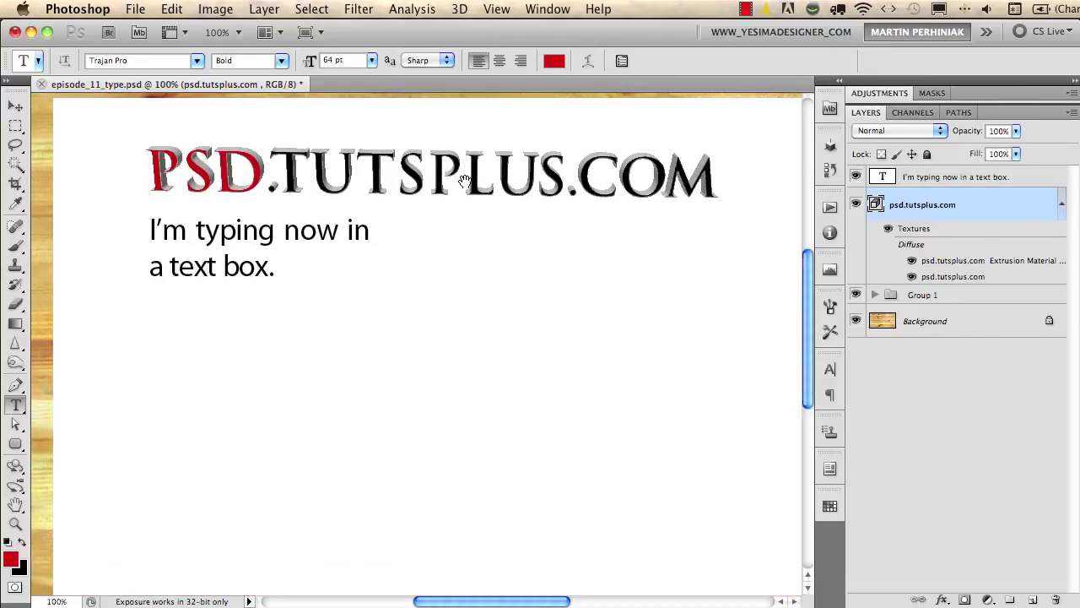
scroll(477, 196, up, 5)
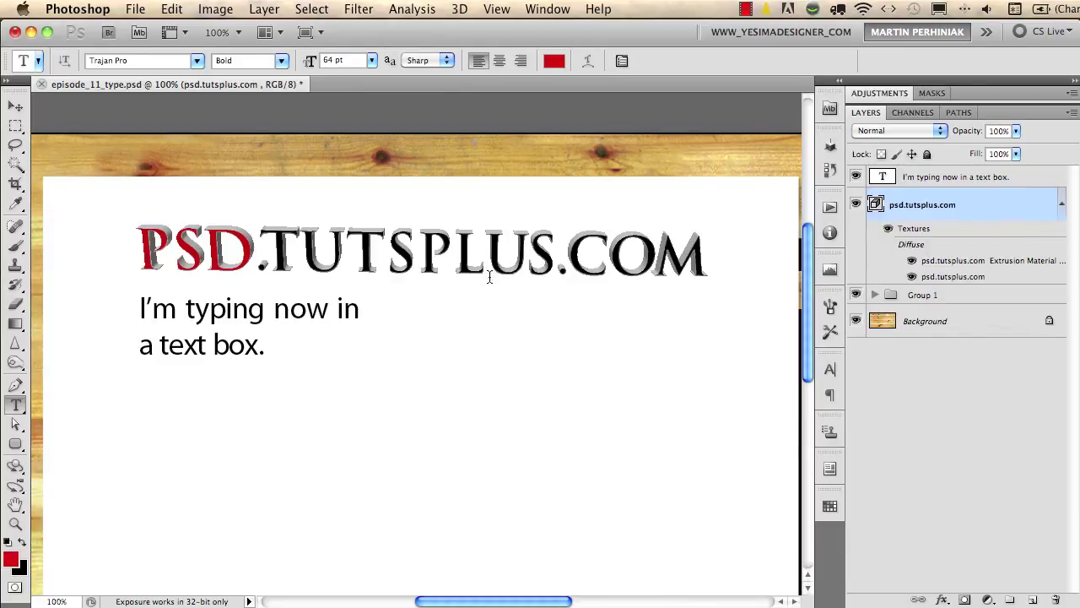
key(v)
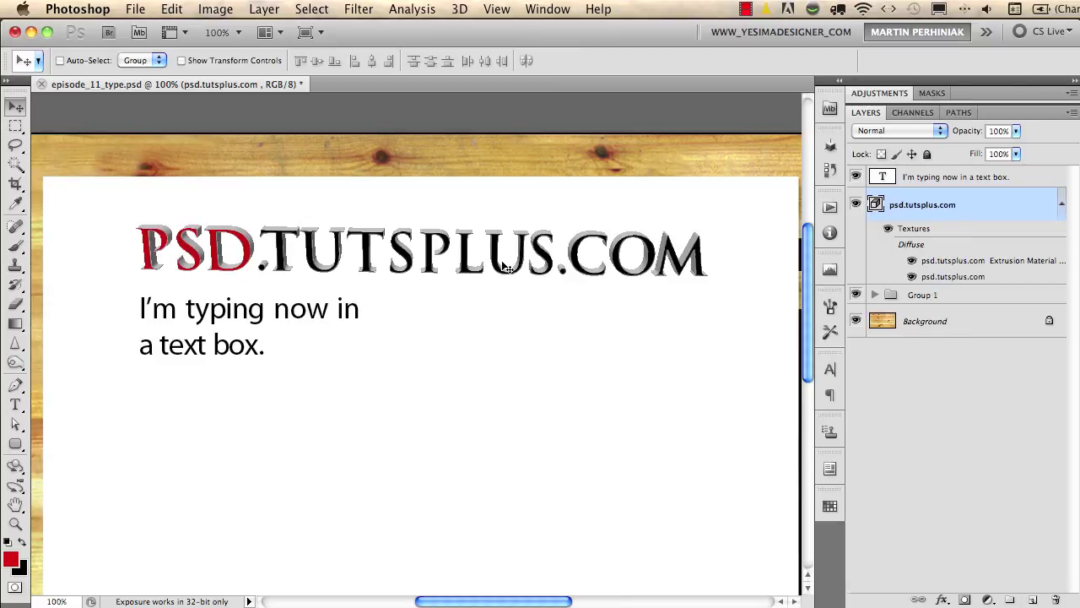
Open the 3D Scene panel and check the Quality list, leaving it at Interactive
click(829, 147)
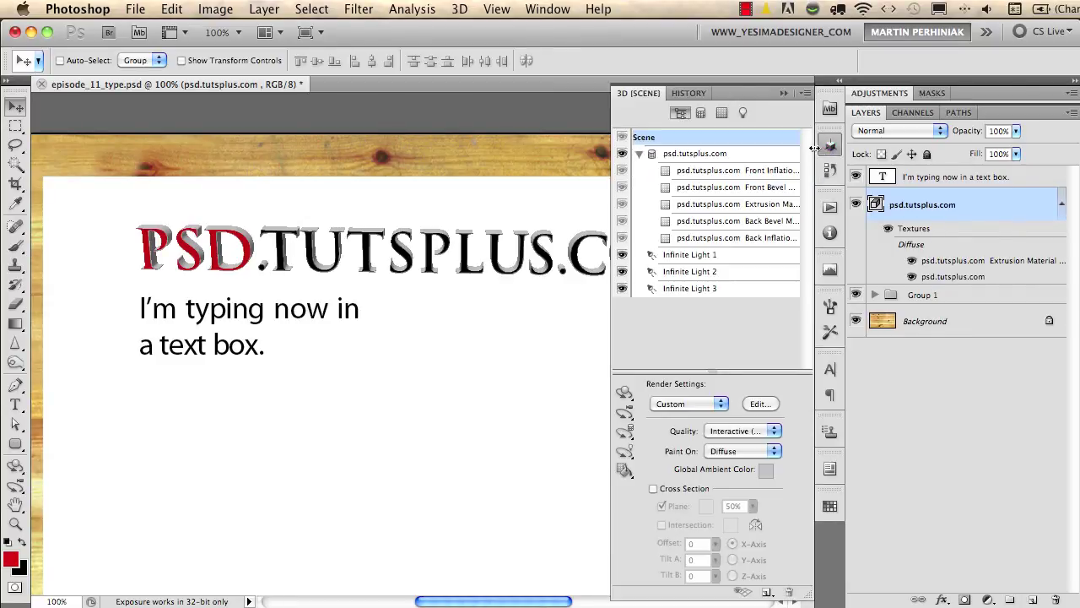
click(737, 431)
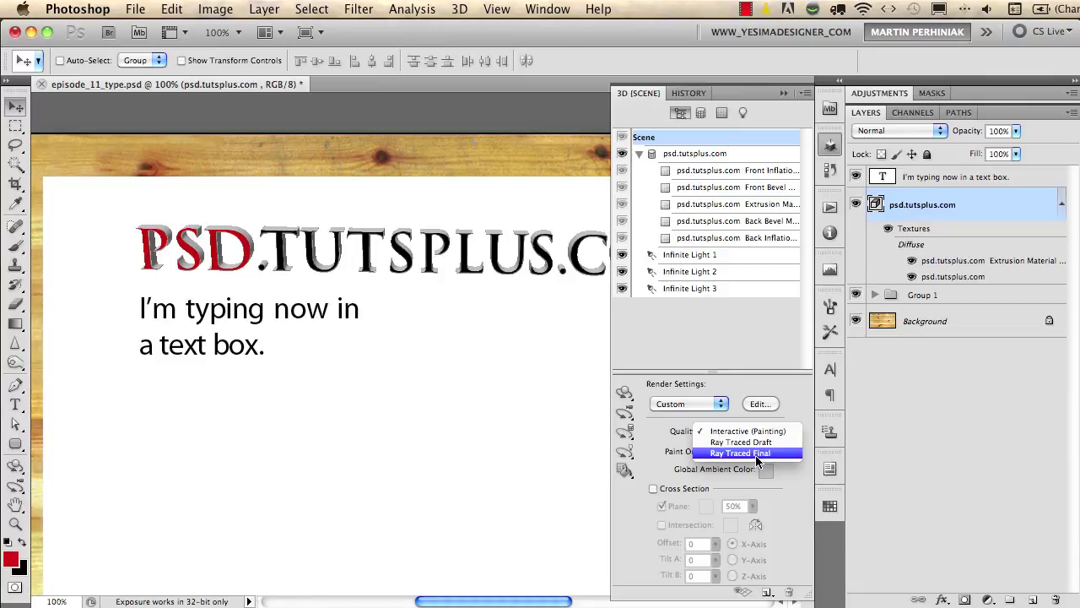
click(756, 460)
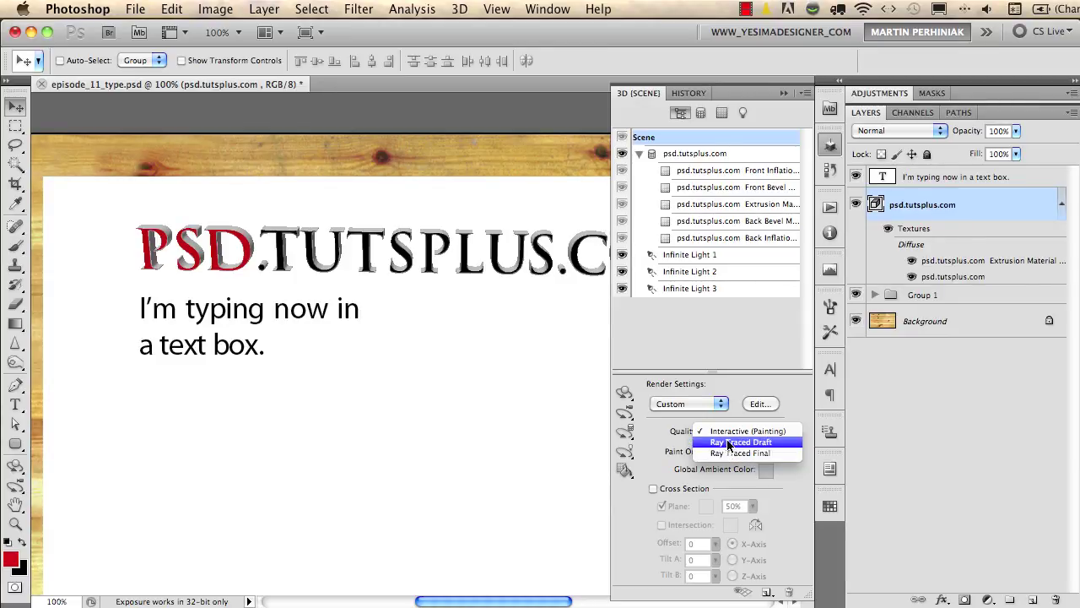
click(744, 355)
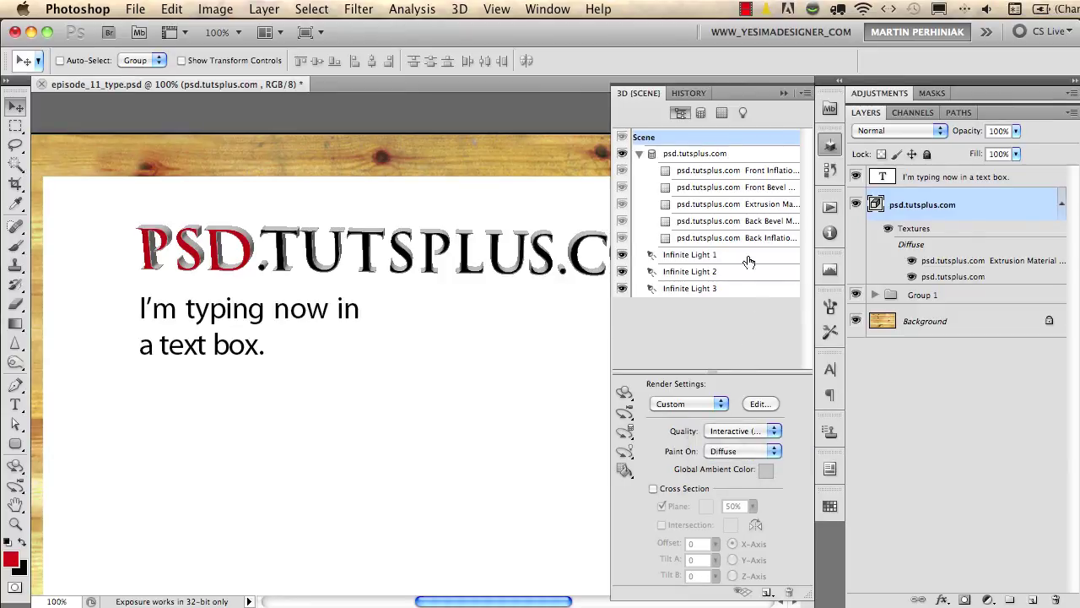
click(831, 143)
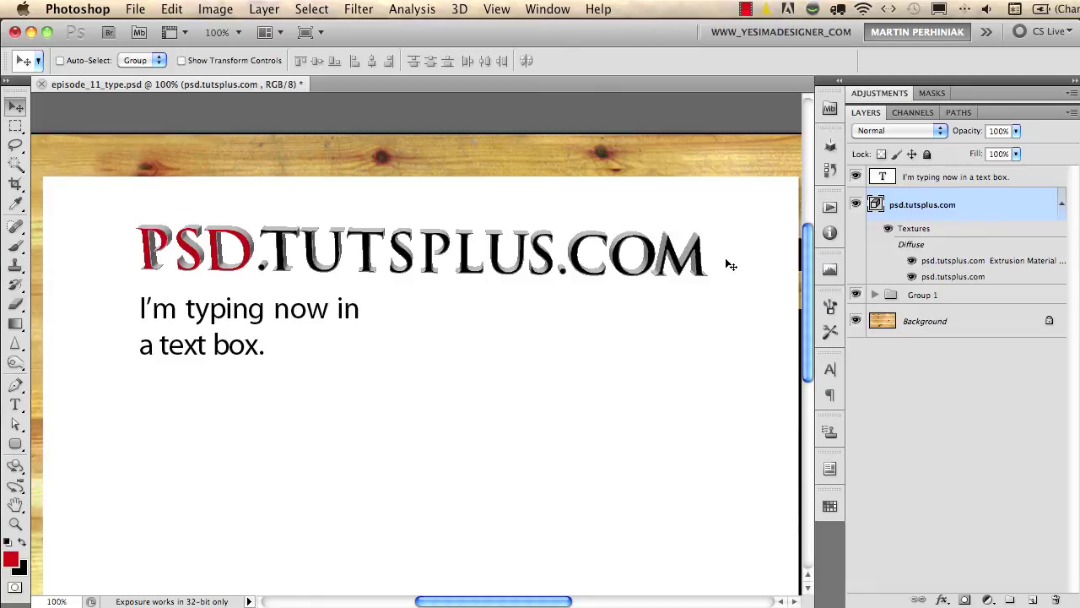